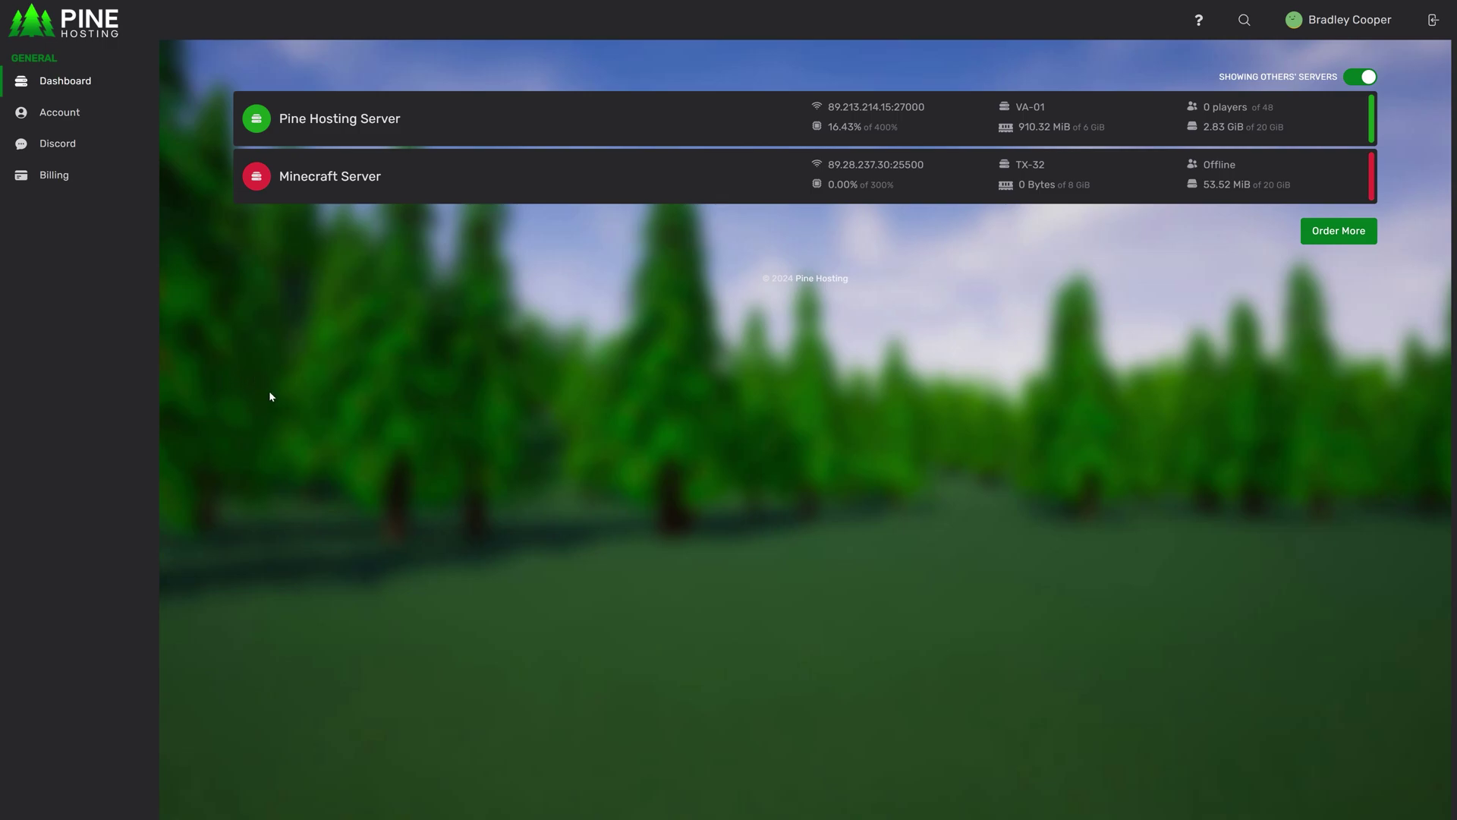
Step: Open the Pine Hosting Server's files, search for 'log' and preview Artifact_1_Off.dat
{"action": "left_click", "coordinate": [283, 129]}
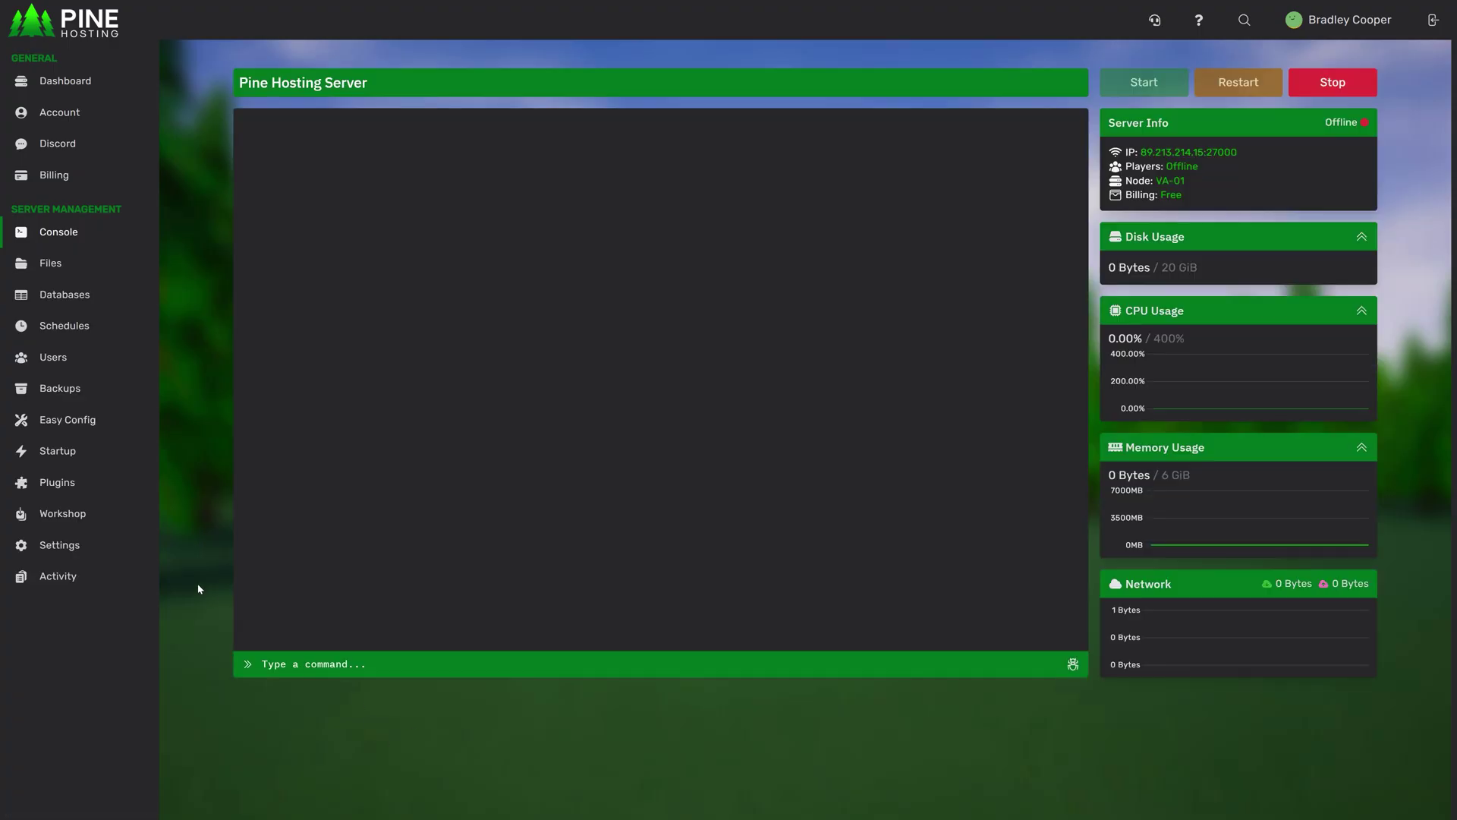
{"action": "left_click", "coordinate": [53, 264]}
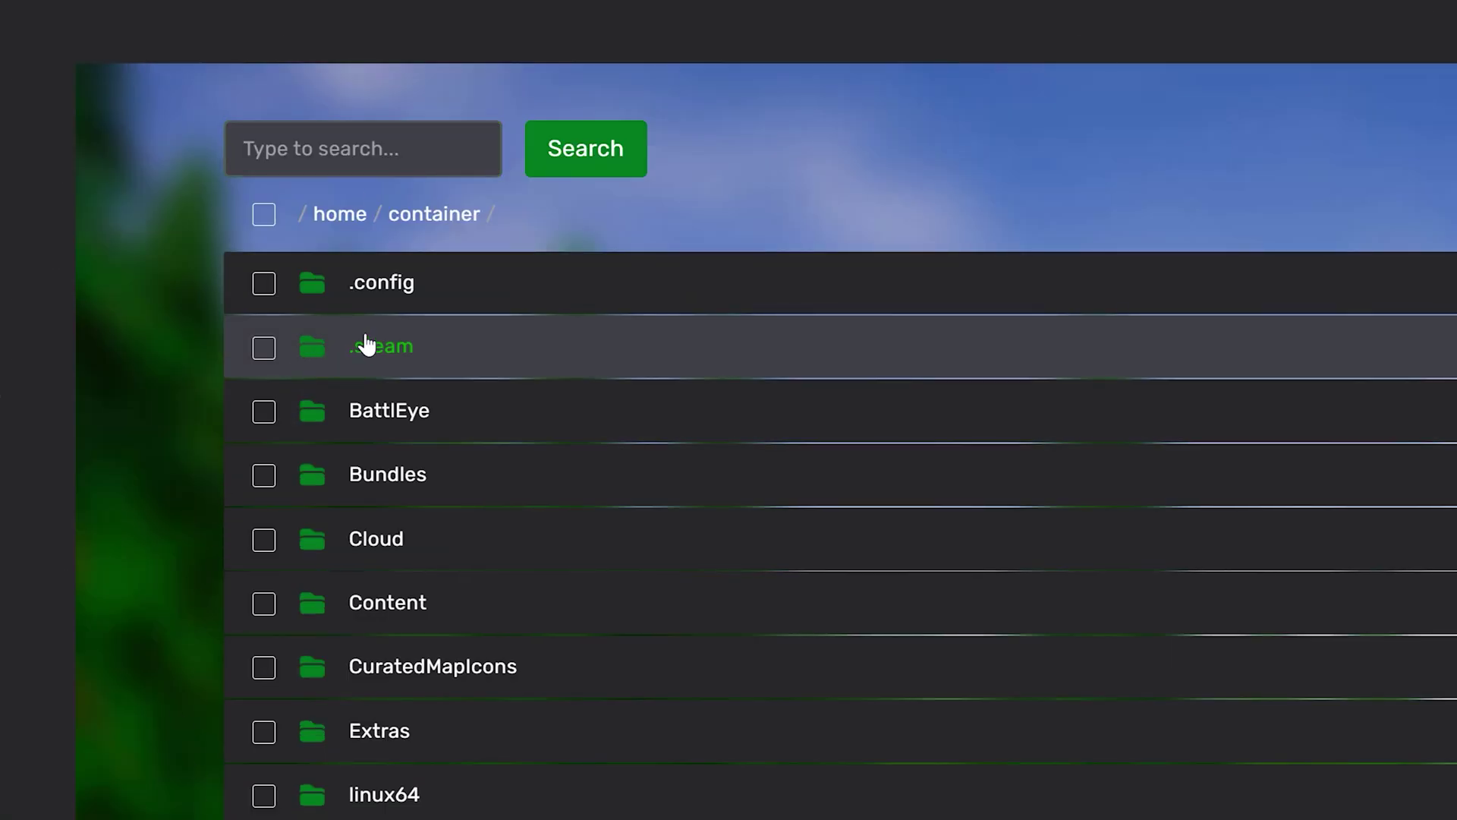
{"action": "key", "text": "Tab"}
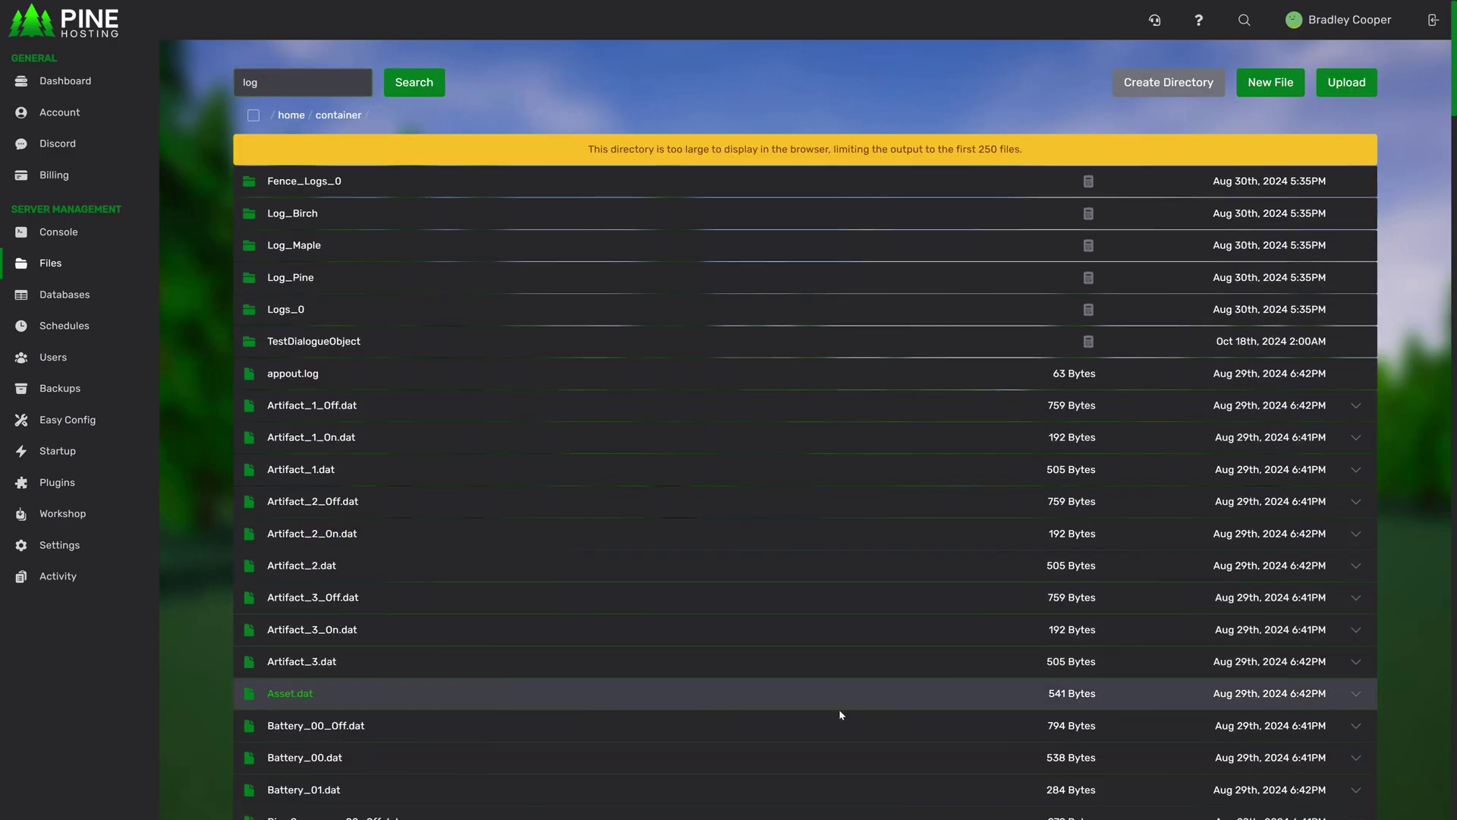
{"action": "left_click", "coordinate": [1356, 409]}
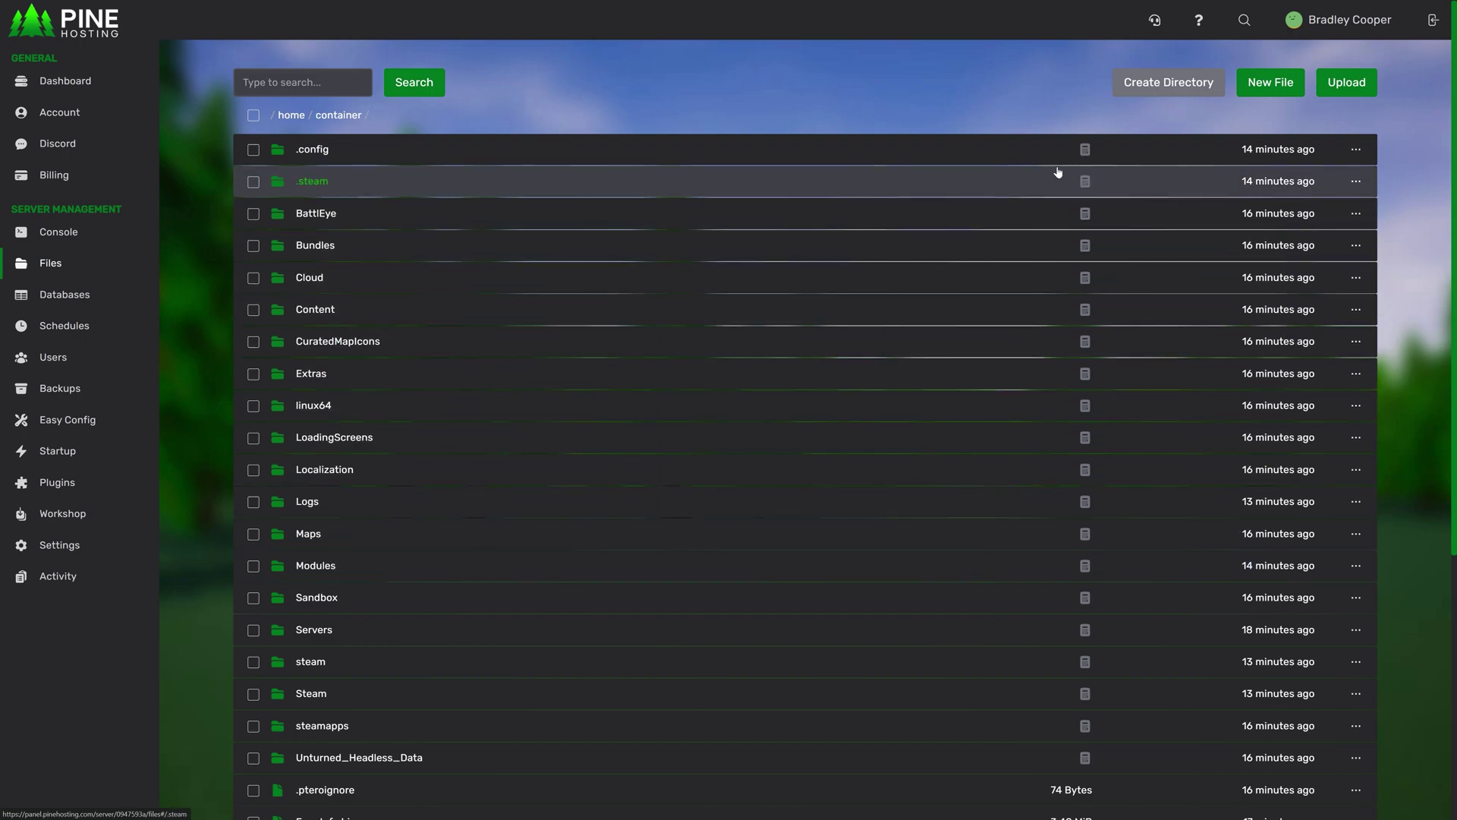
Step: Calculate the size of the .config folder before moving to the Minecraft Server
{"action": "left_click", "coordinate": [1085, 150]}
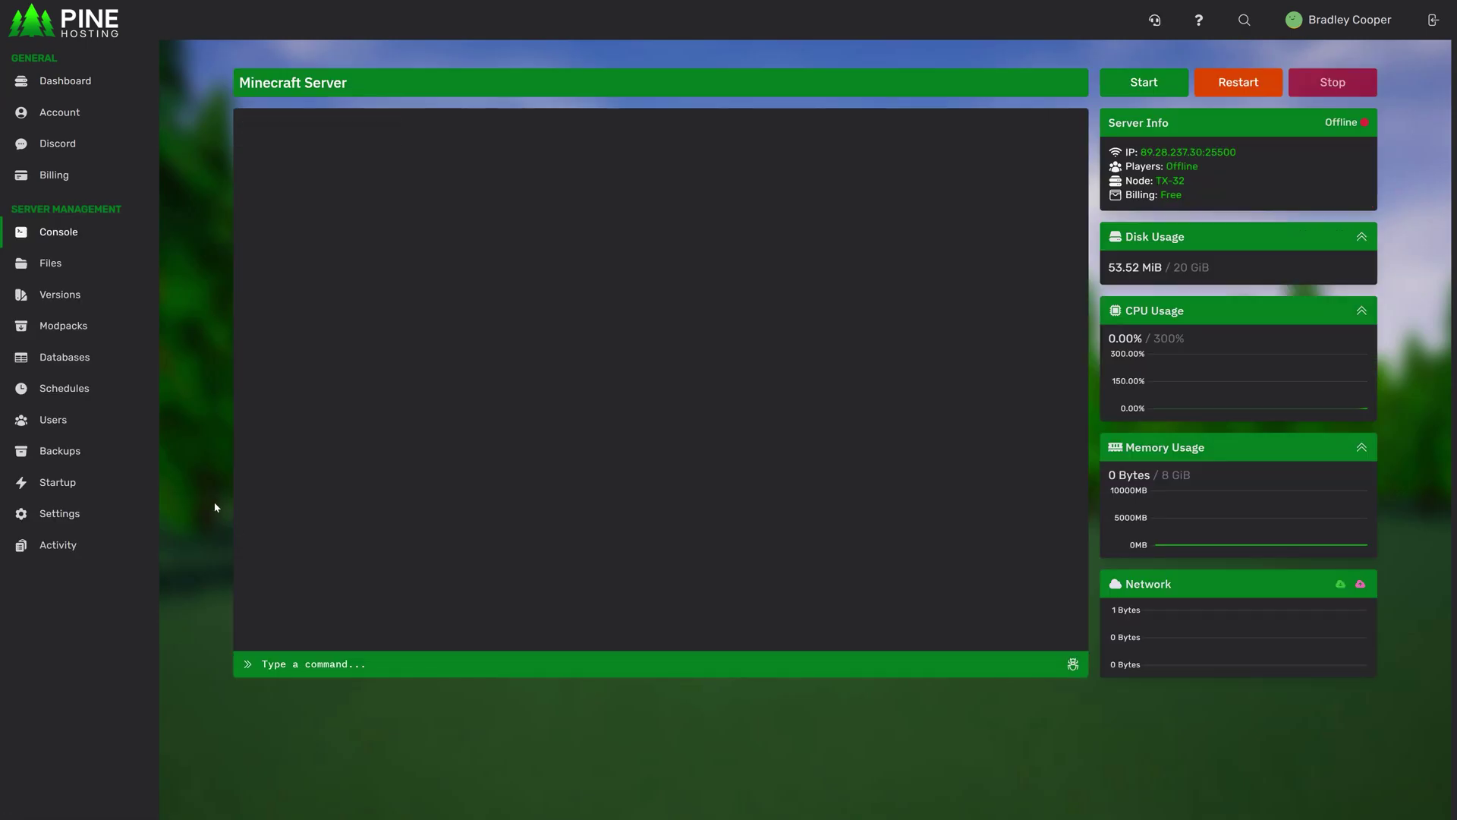
Step: Open the Versions page, switching to Files and back to Versions twice
{"action": "left_click", "coordinate": [63, 304]}
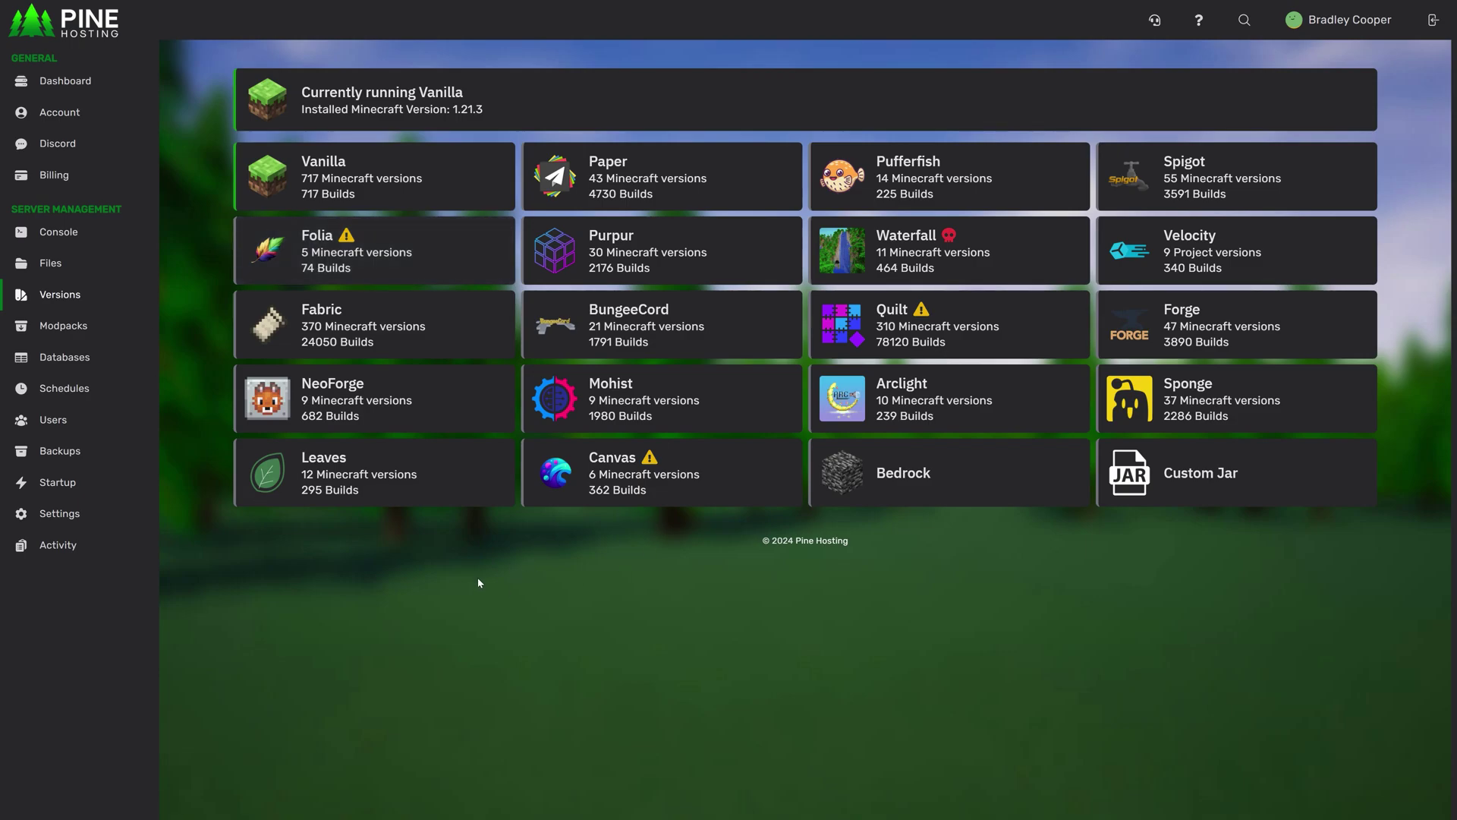
{"action": "left_click", "coordinate": [55, 264]}
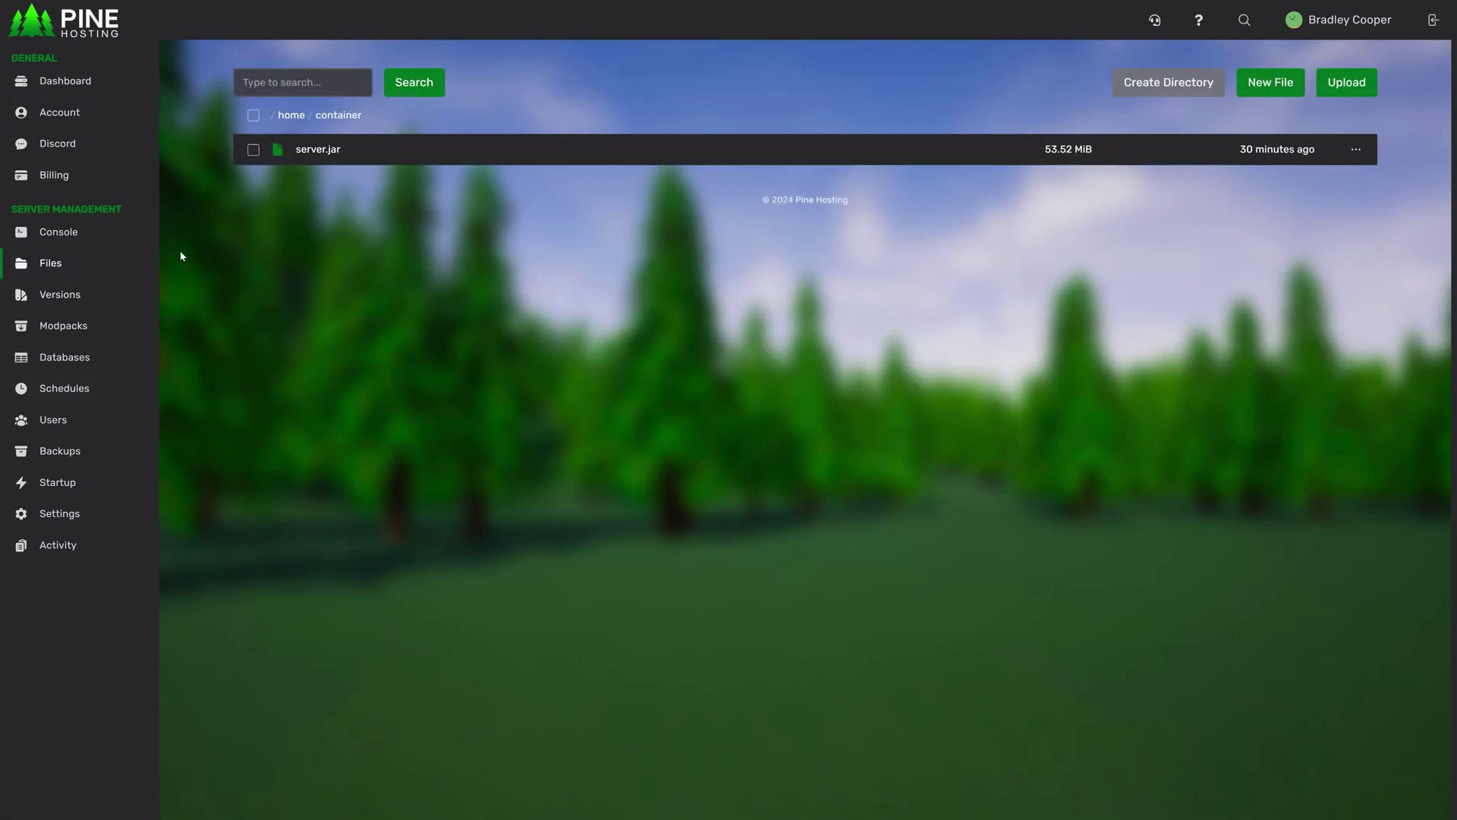
{"action": "left_click", "coordinate": [76, 288]}
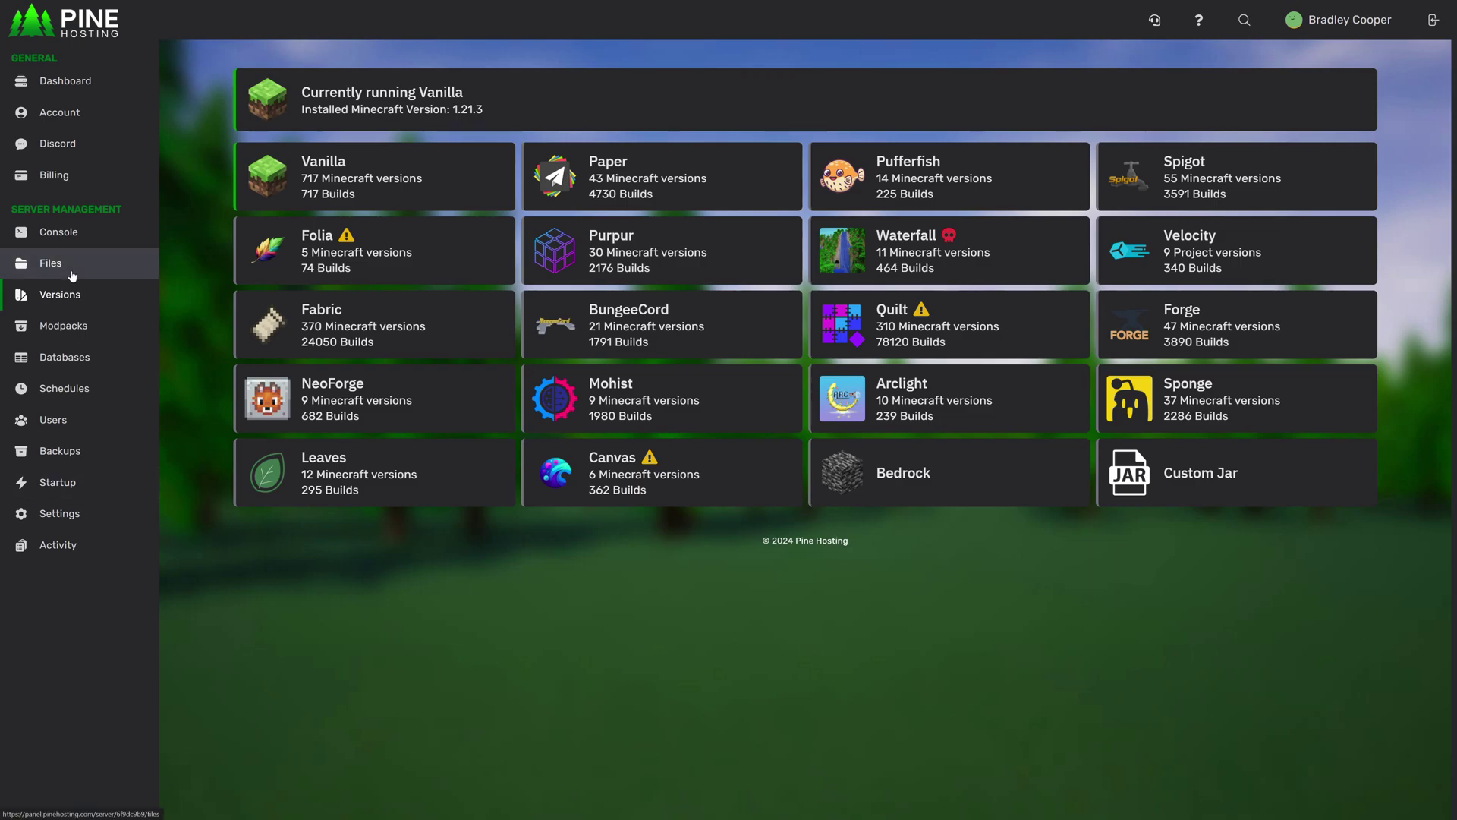
{"action": "left_click", "coordinate": [92, 270]}
{"action": "left_click", "coordinate": [114, 295]}
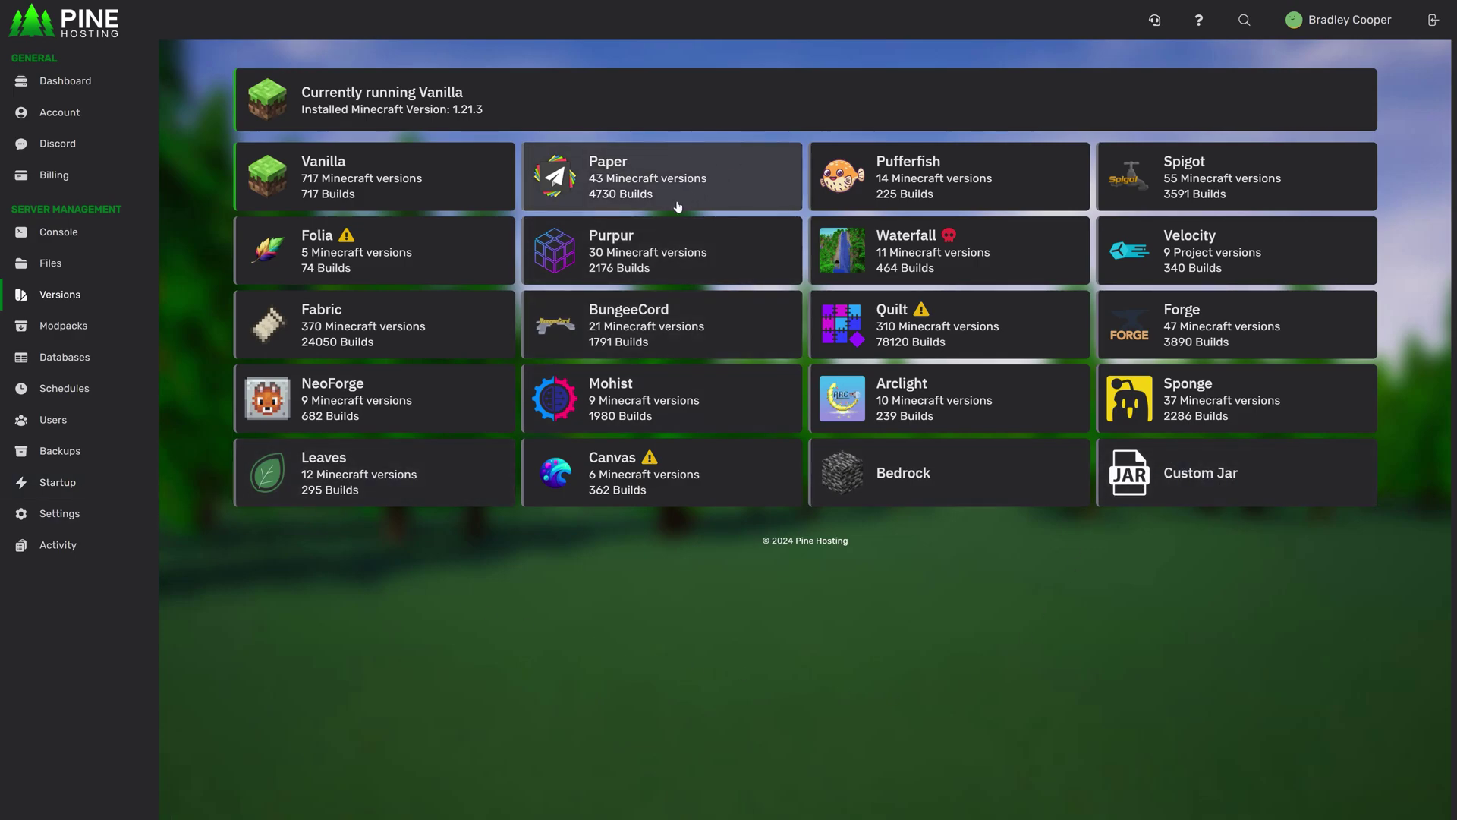
Step: Install Paper 1.21.3 with Build 44 [beta] and Wipe Server Files enabled
{"action": "left_click", "coordinate": [681, 171]}
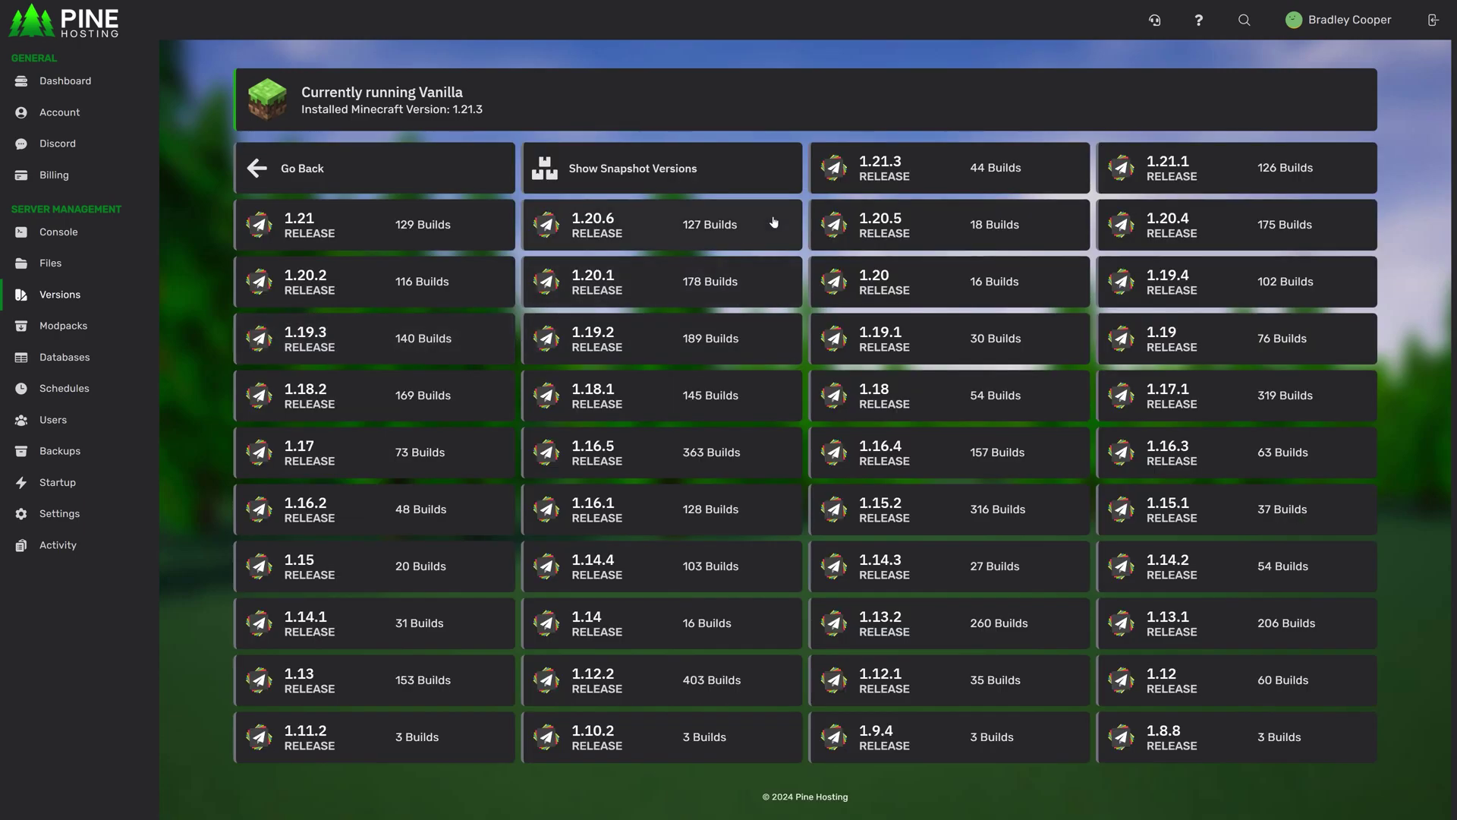
{"action": "left_click", "coordinate": [949, 158]}
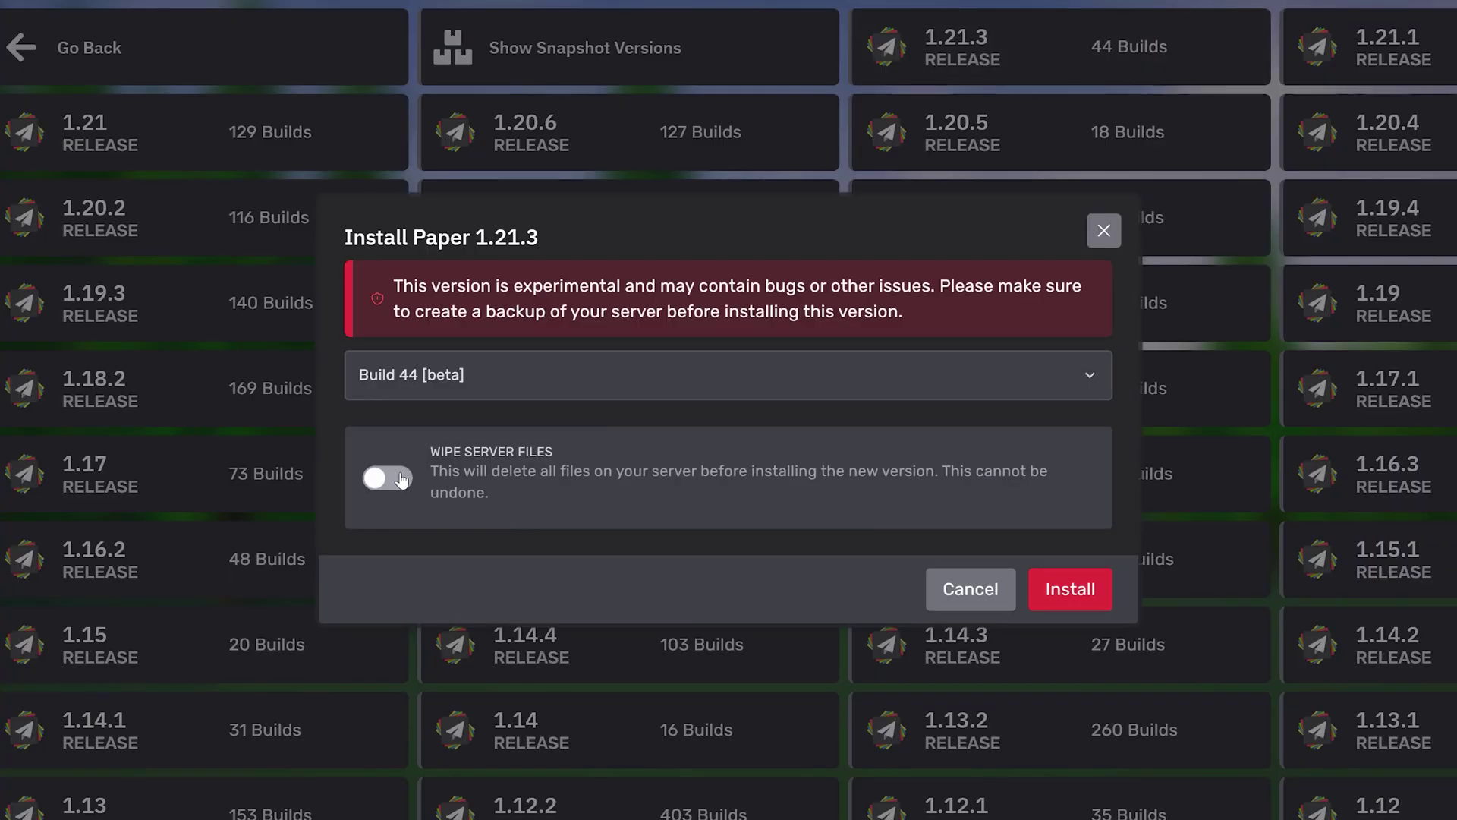
{"action": "left_click", "coordinate": [387, 478]}
{"action": "left_click", "coordinate": [455, 375]}
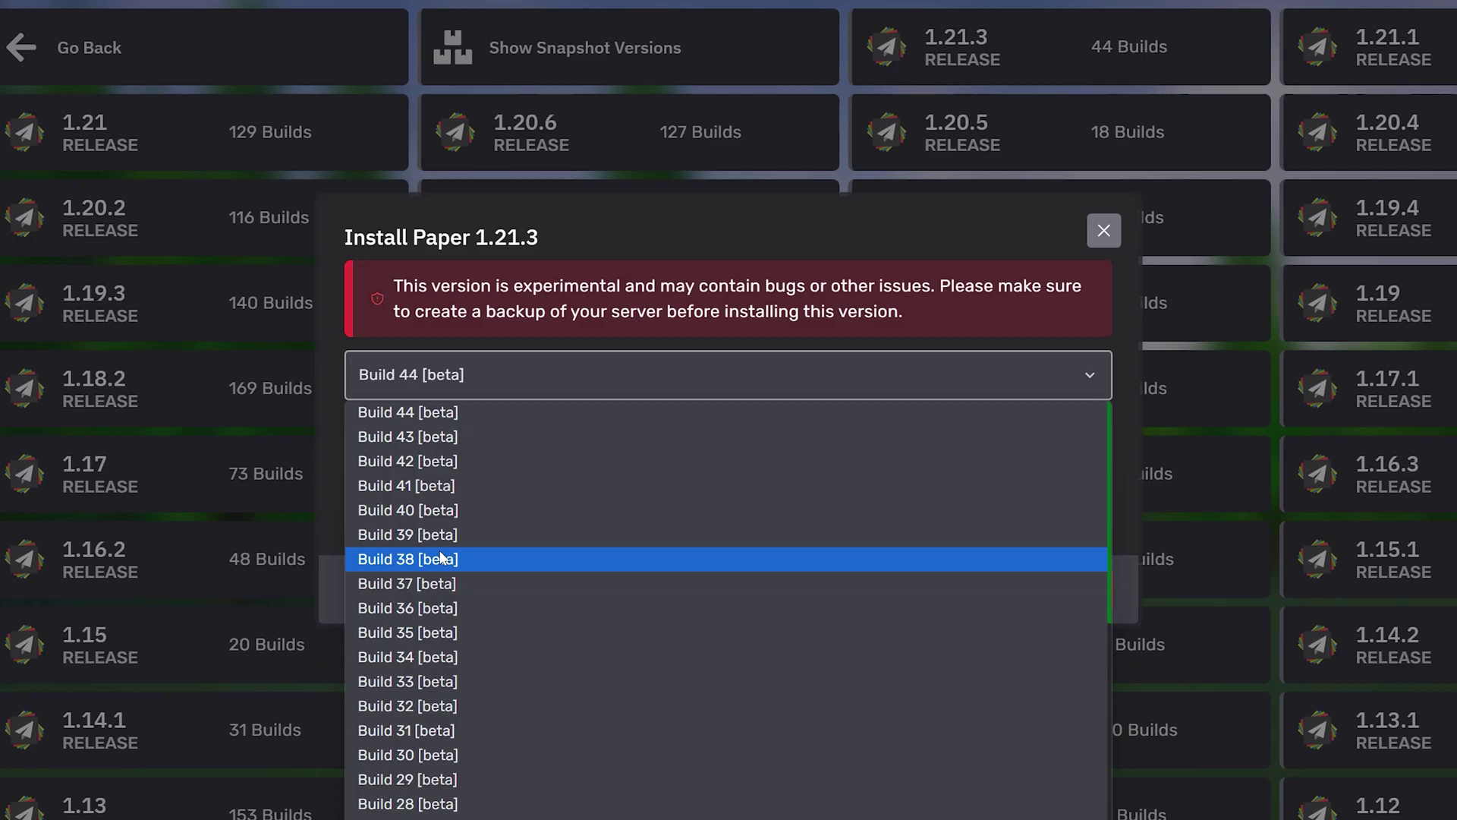
{"action": "left_click", "coordinate": [444, 412]}
{"action": "left_click", "coordinate": [1058, 589]}
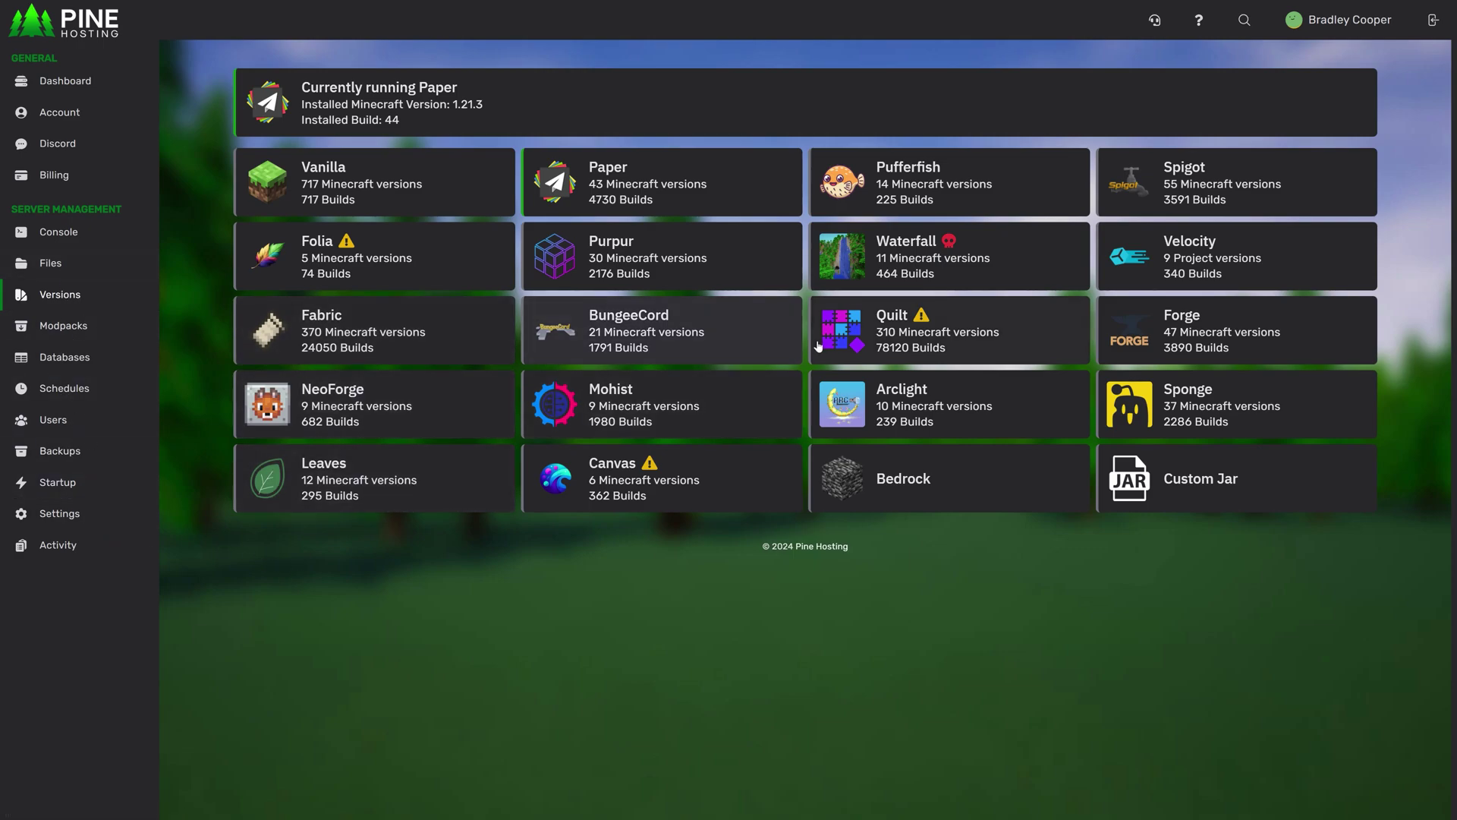
Step: Try the Custom Jar installer, cancel its file picker, then open the Bedrock installer
{"action": "left_click", "coordinate": [1228, 481]}
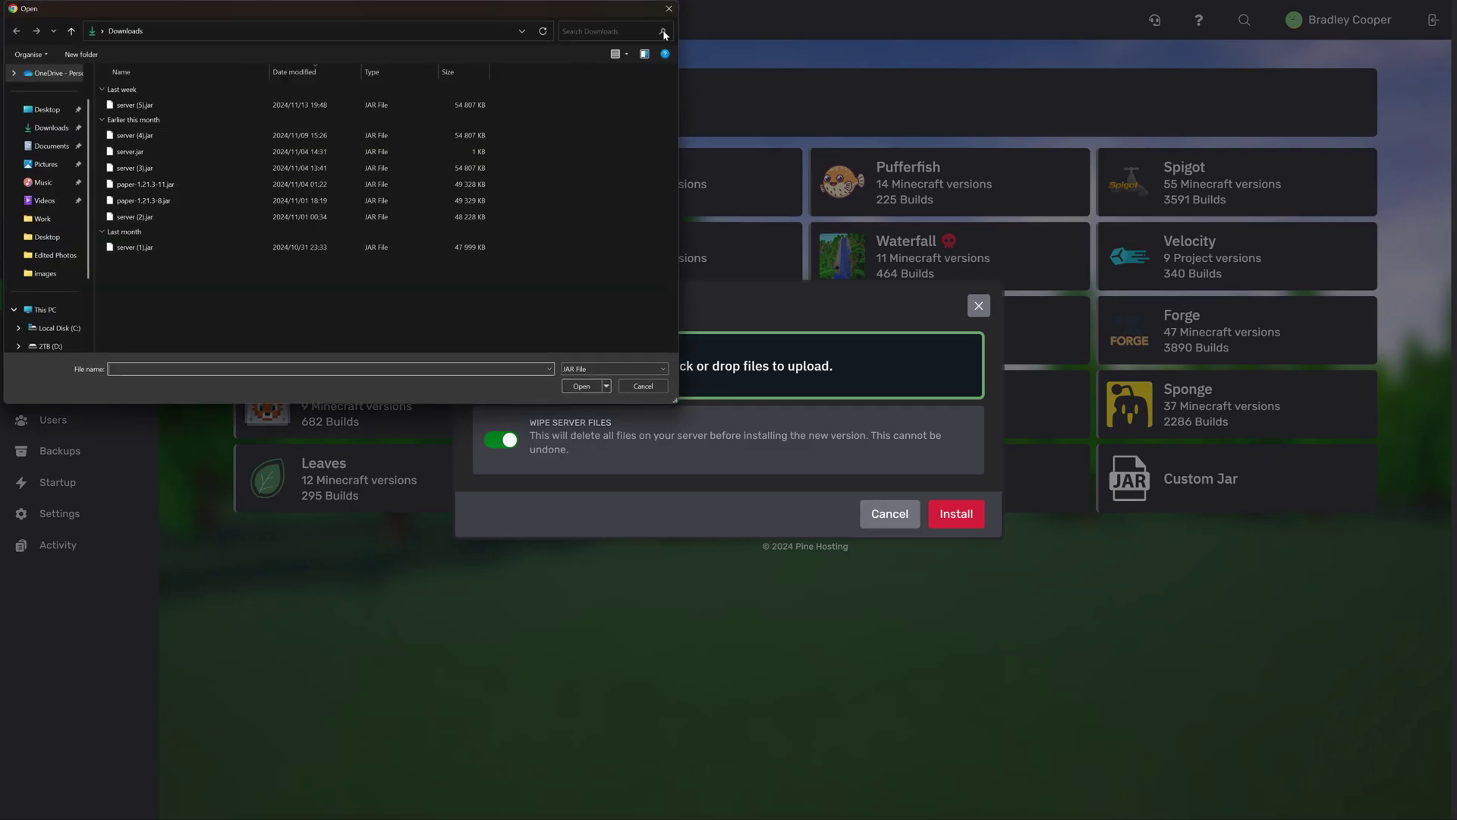
{"action": "left_click", "coordinate": [669, 8]}
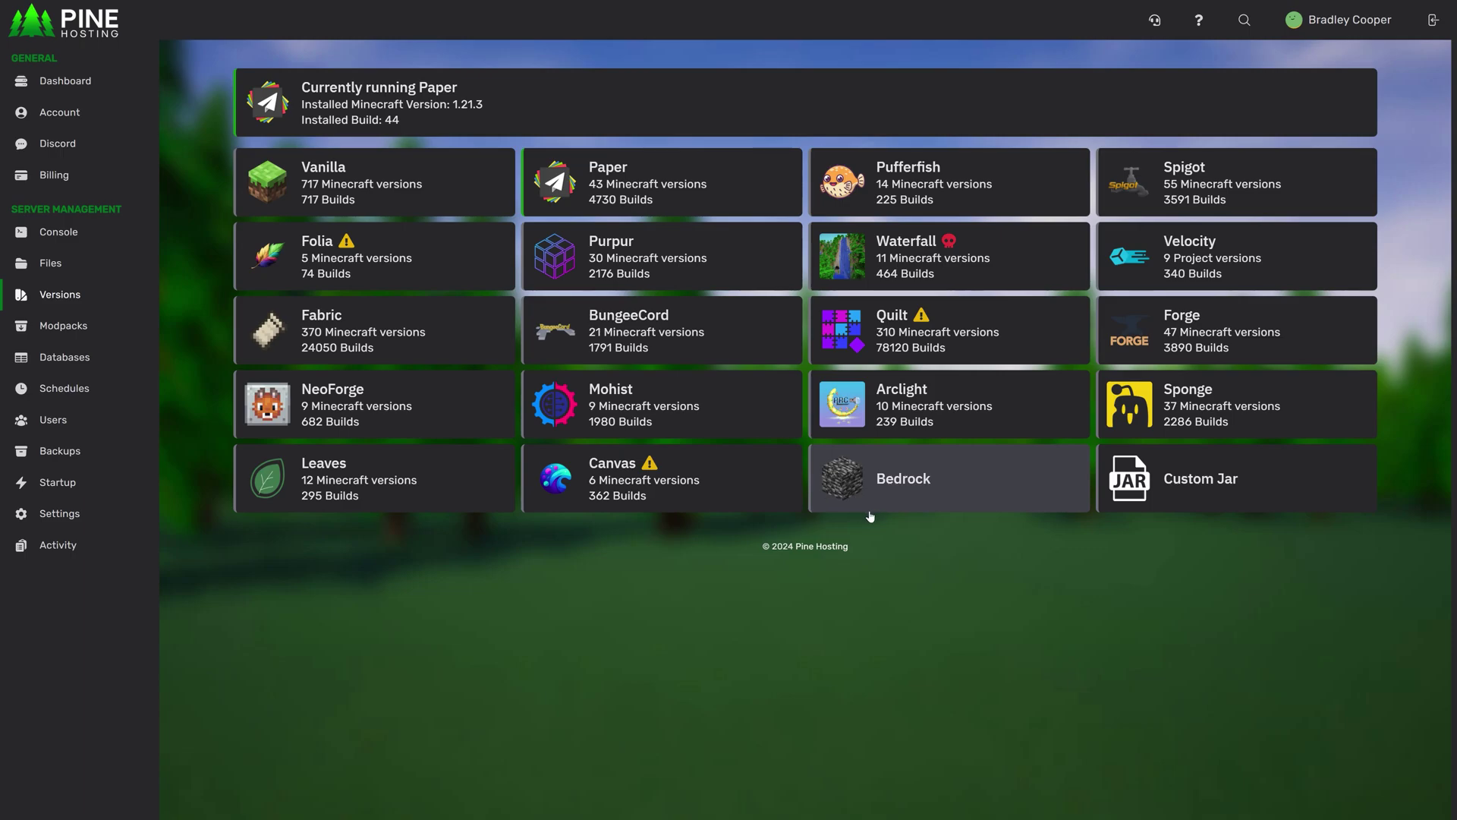
{"action": "left_click", "coordinate": [949, 478]}
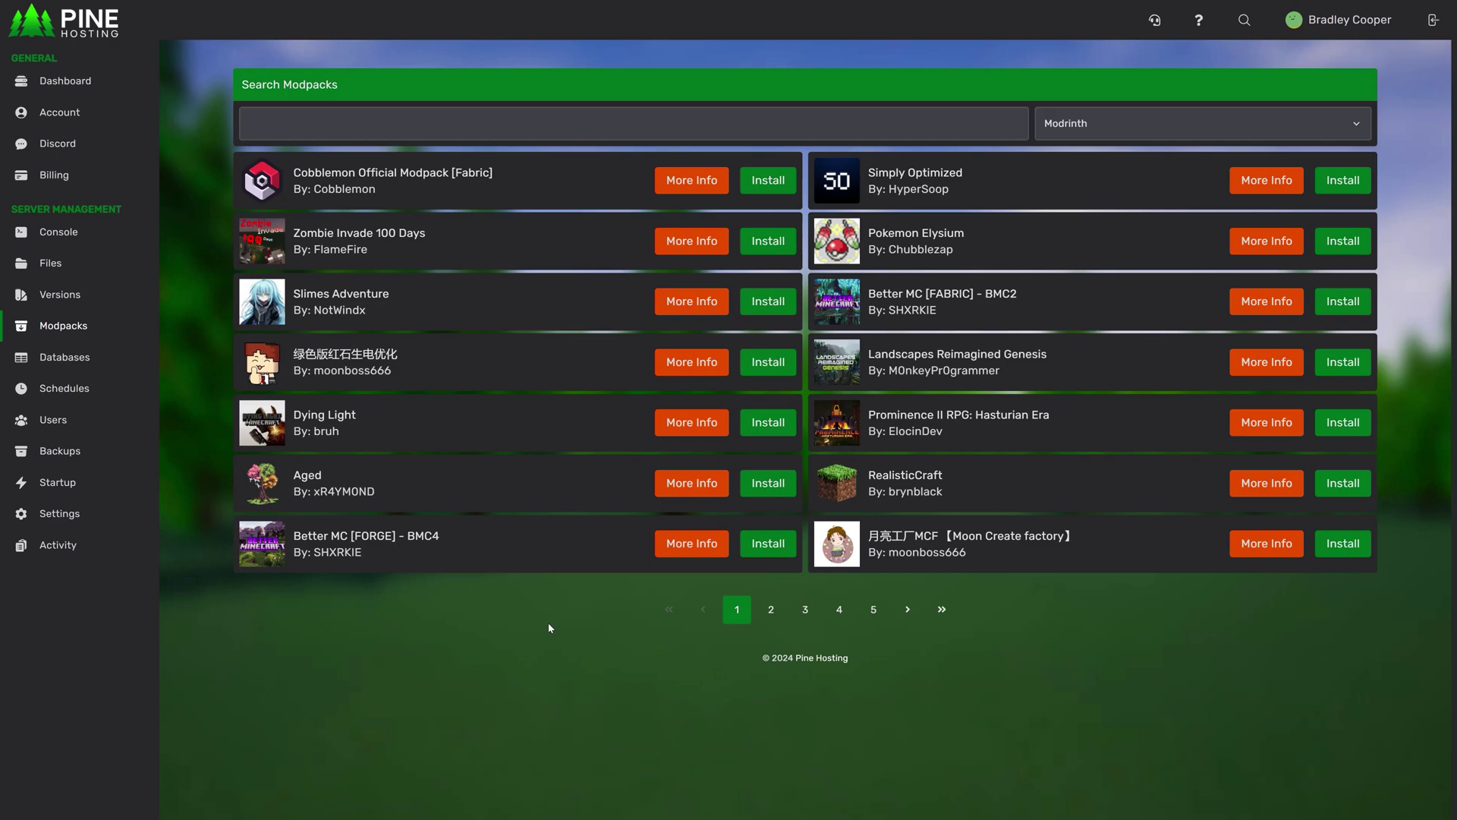
Step: Check the modpack search and source list, keeping Modrinth as the source
{"action": "left_click", "coordinate": [280, 110]}
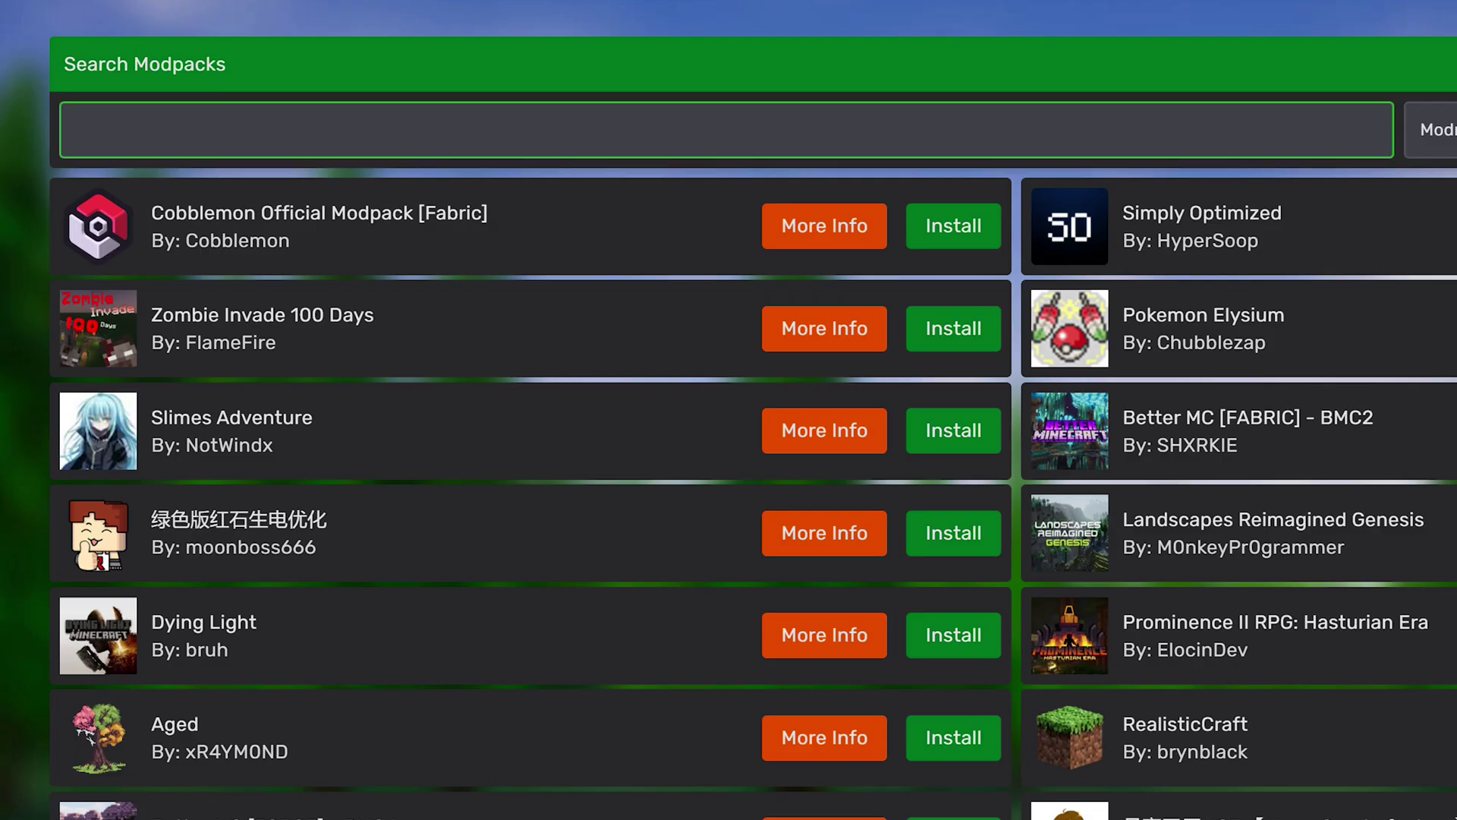
{"action": "left_click", "coordinate": [1438, 129]}
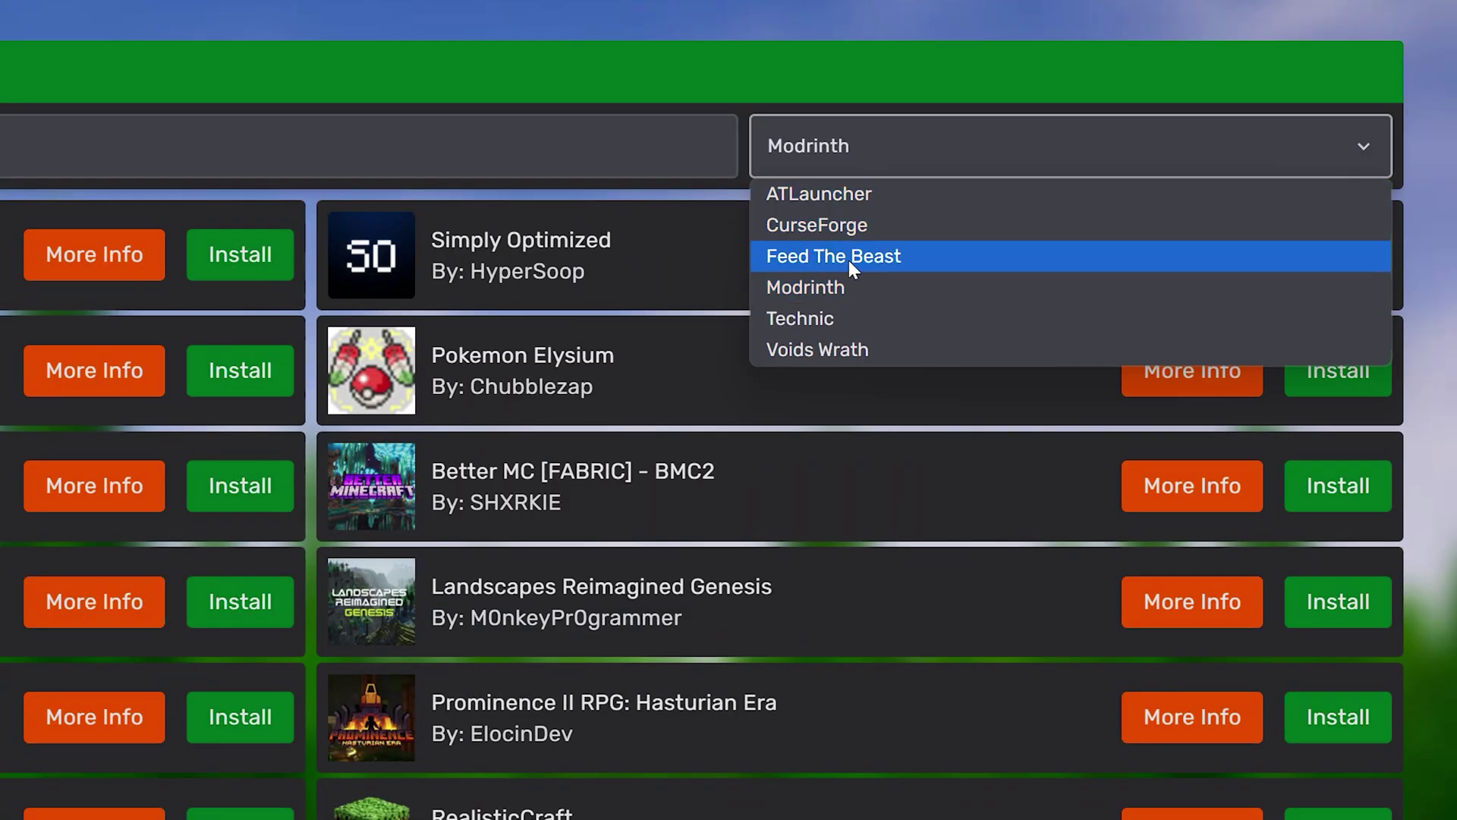
{"action": "key", "text": "Escape"}
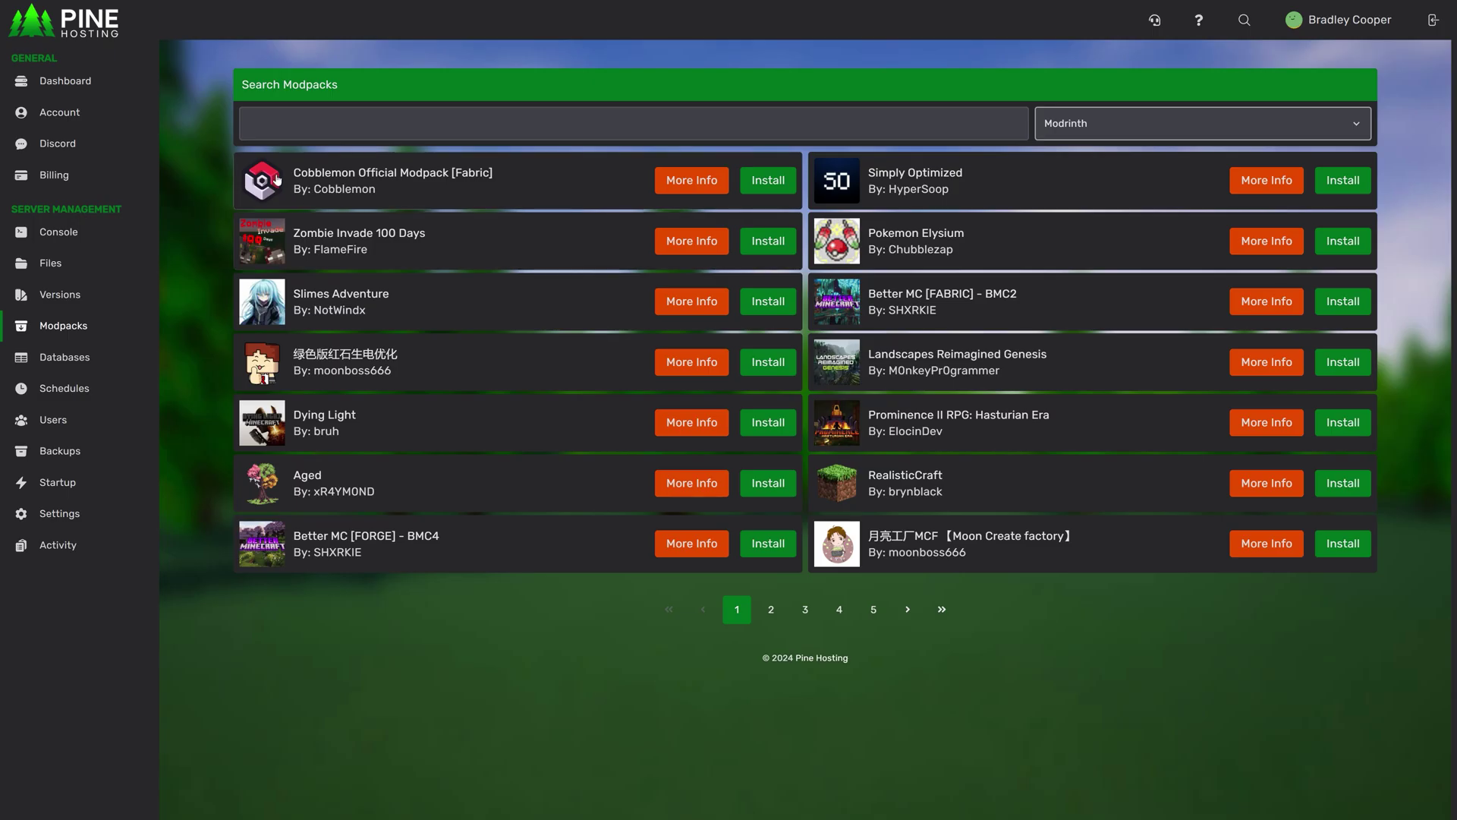
Step: Install Cobblemon Official Modpack [Fabric] version 1.4 with server files wiped first
{"action": "left_click", "coordinate": [781, 185]}
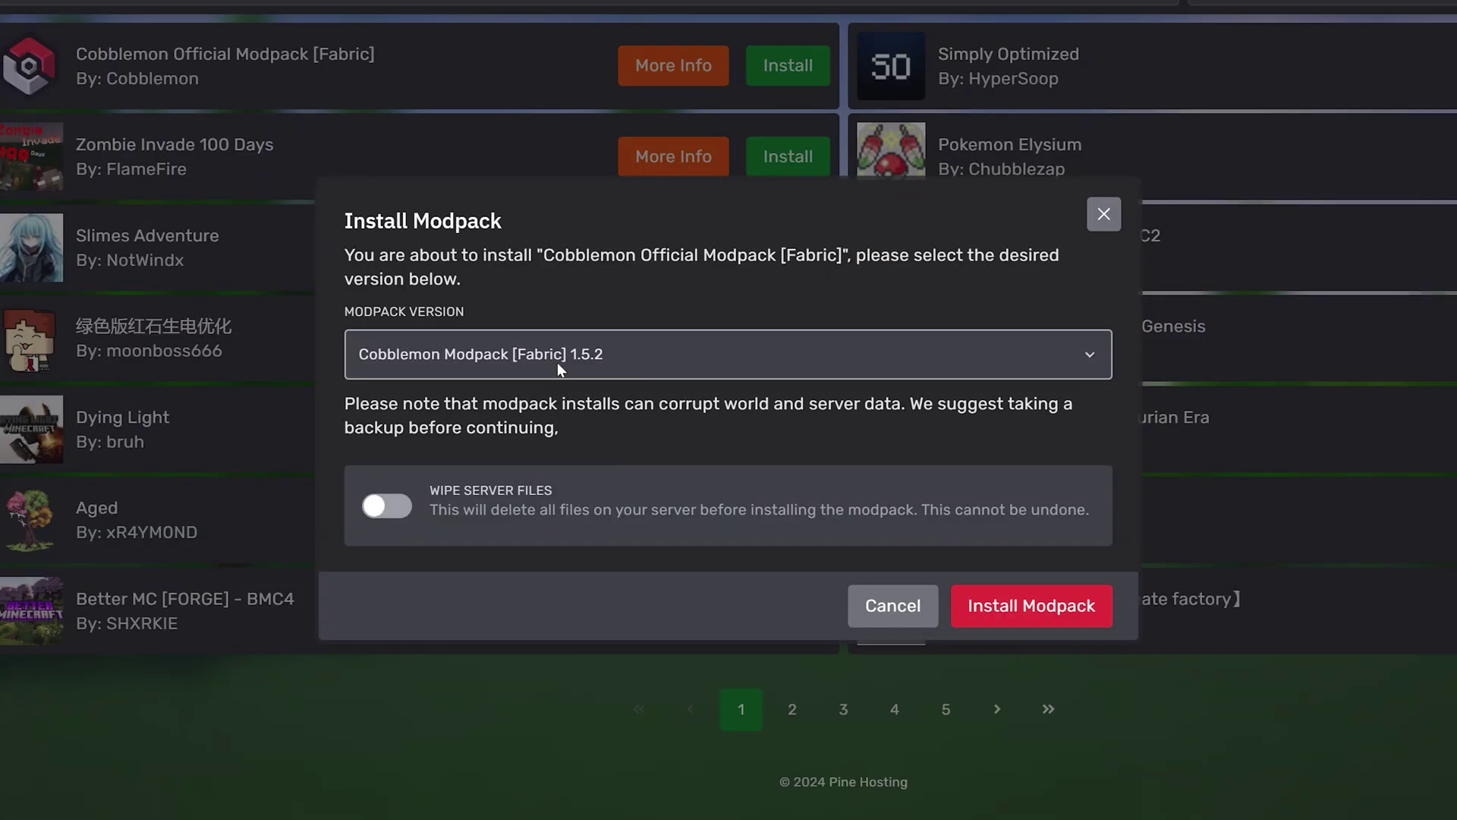
{"action": "left_click", "coordinate": [614, 377]}
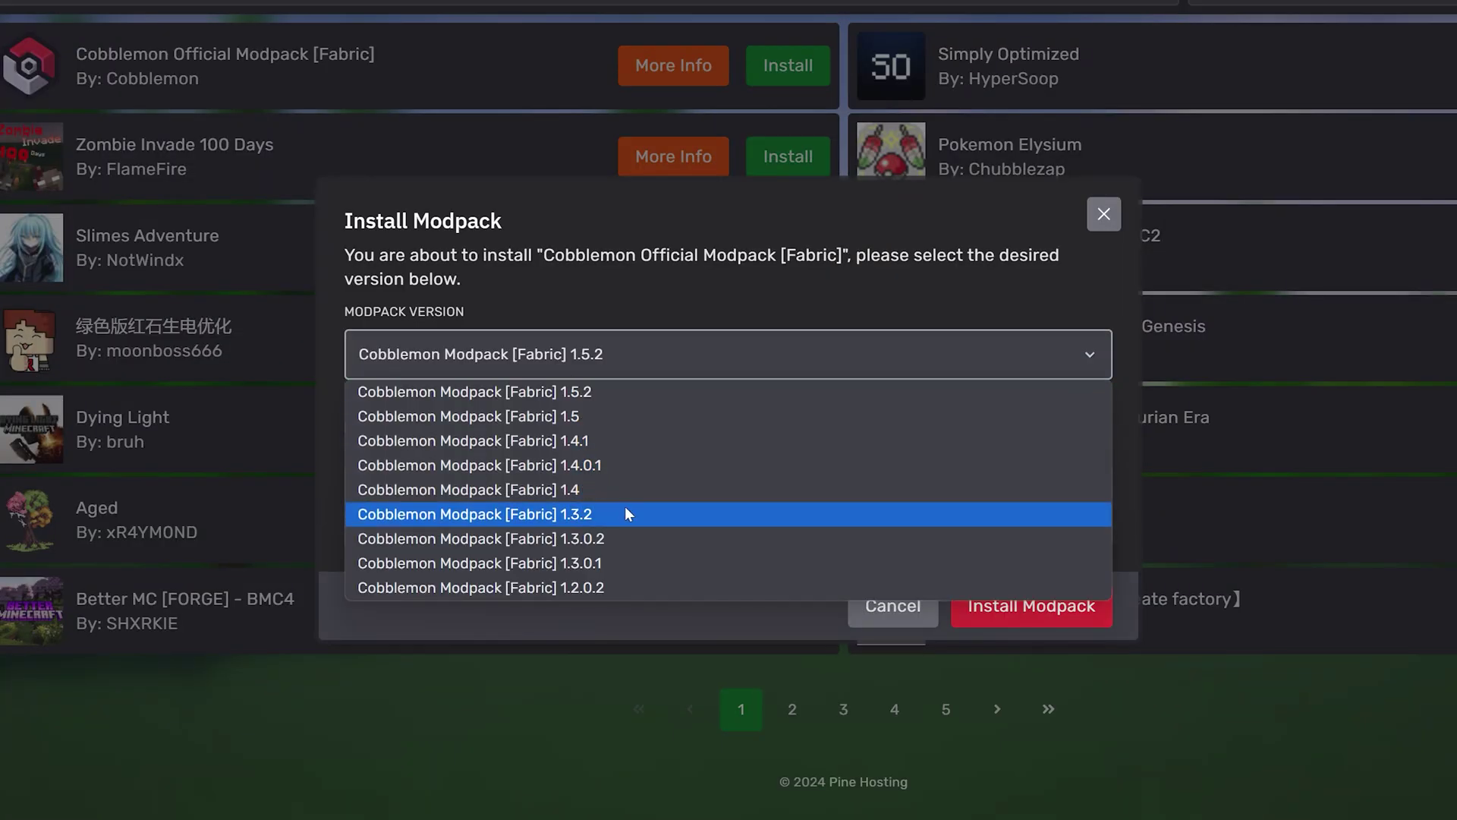
{"action": "left_click", "coordinate": [604, 492]}
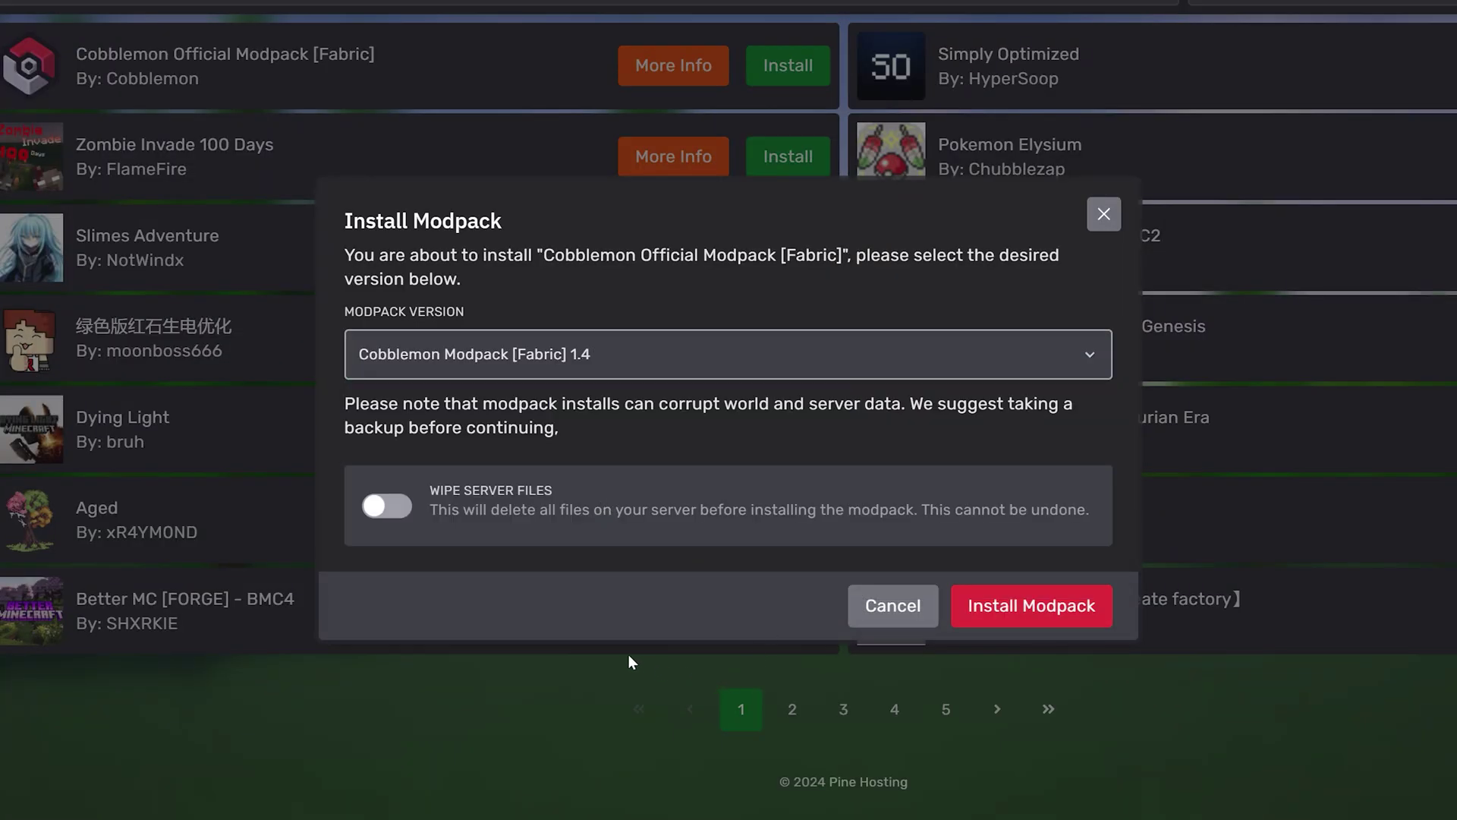
{"action": "left_click", "coordinate": [380, 507]}
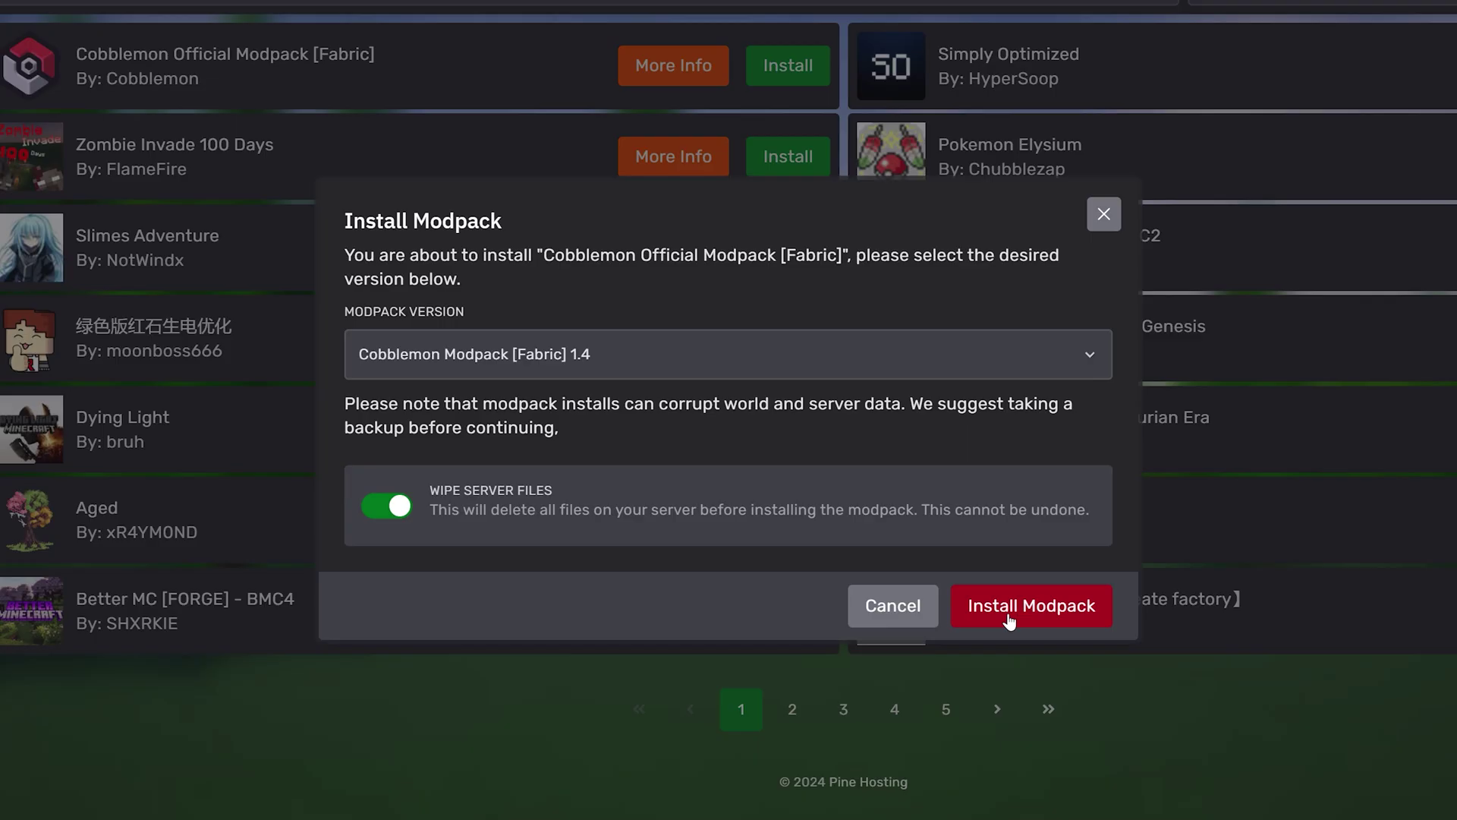
{"action": "left_click", "coordinate": [1002, 616]}
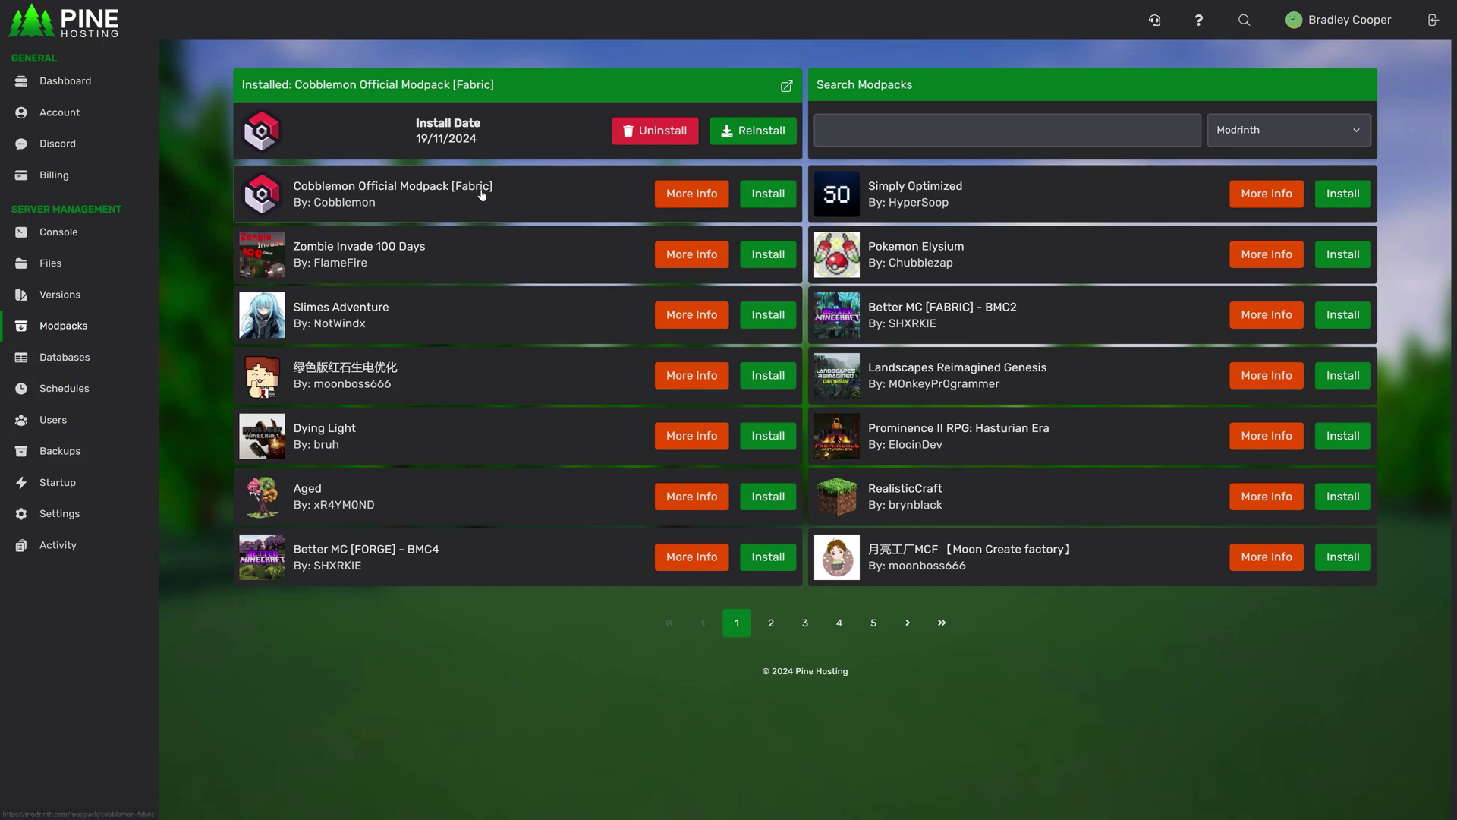
{"action": "left_click", "coordinate": [51, 302]}
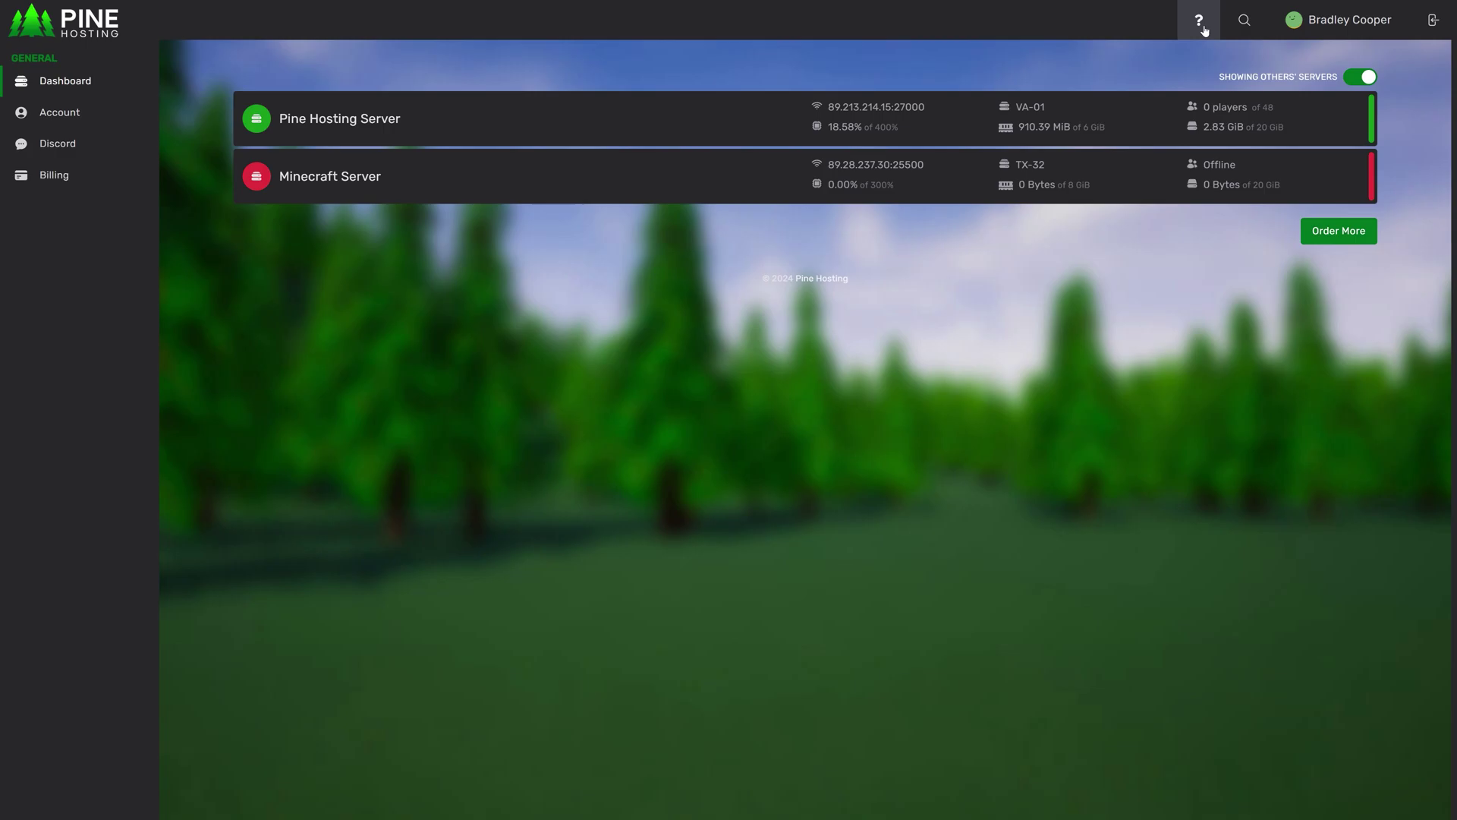
Step: View and close the Users page help overview, then browse files to Rocket/Plugins/Yeeti
{"action": "left_click", "coordinate": [954, 52]}
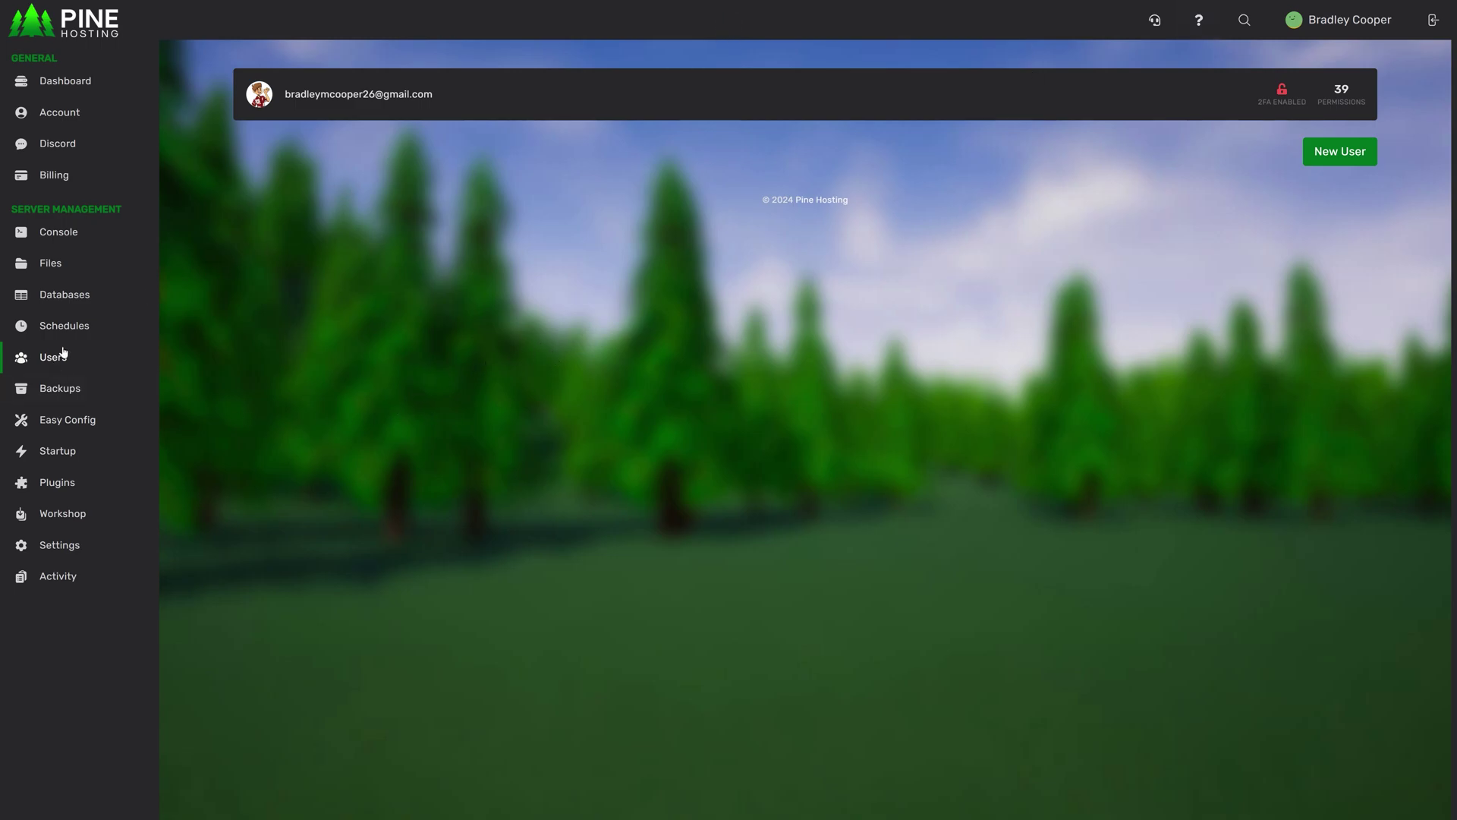
{"action": "left_click", "coordinate": [1198, 20]}
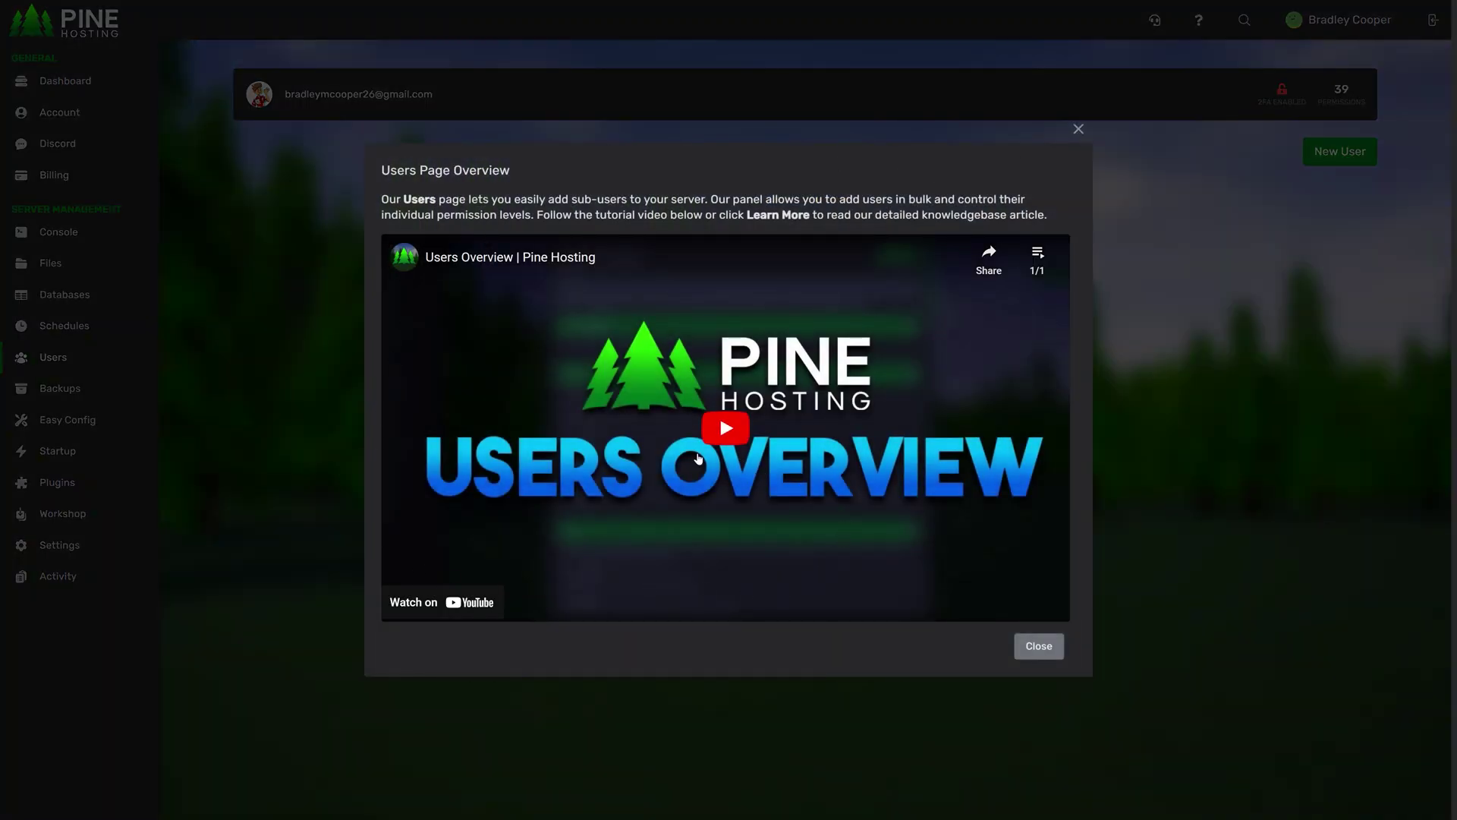
{"action": "left_click", "coordinate": [793, 694]}
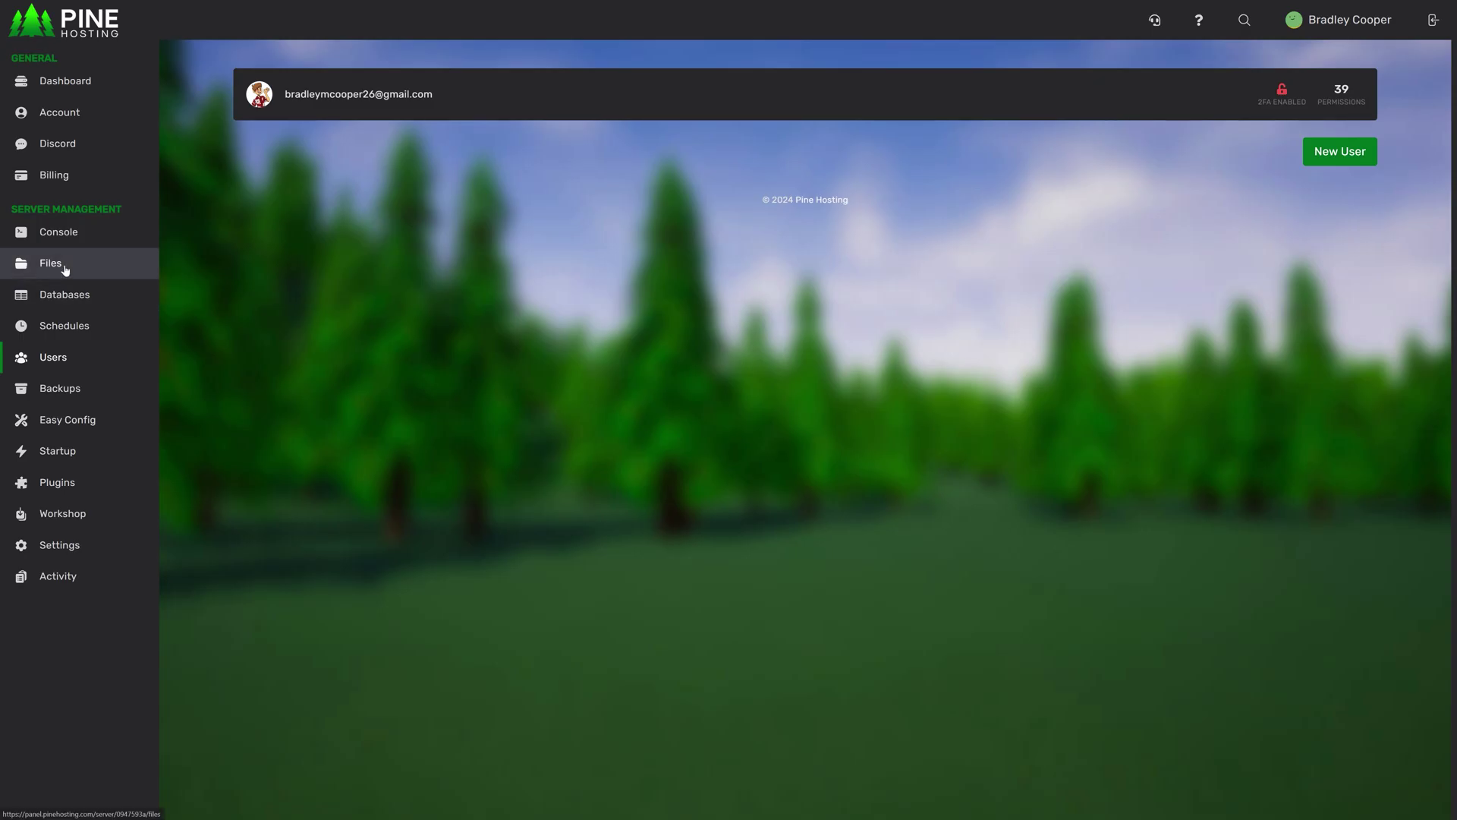
{"action": "left_click", "coordinate": [62, 276]}
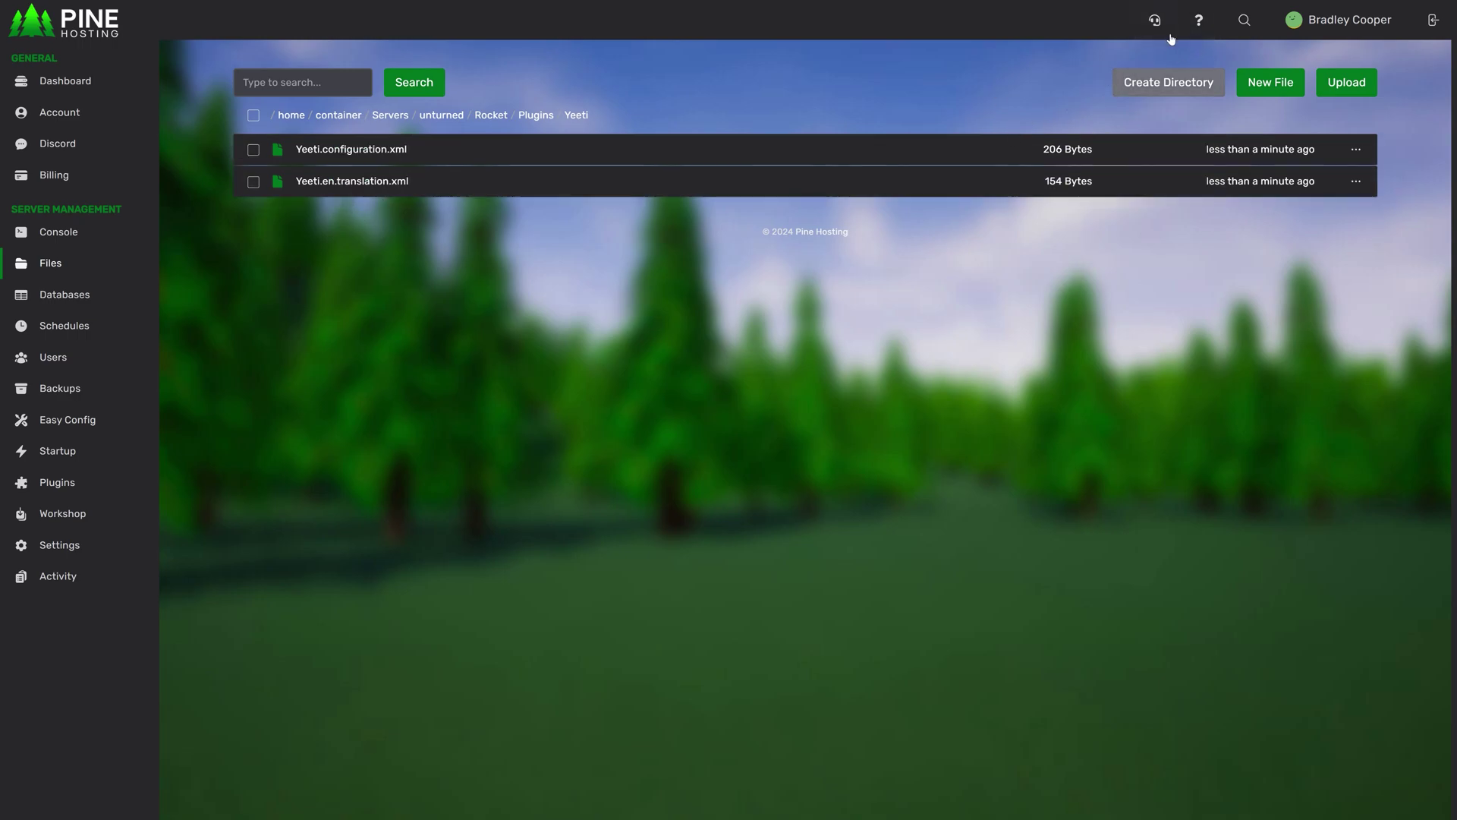
Step: View the Yeeti help overview, open Yeeti.en.translation.xml in the editor, and reopen the help
{"action": "left_click", "coordinate": [1198, 19]}
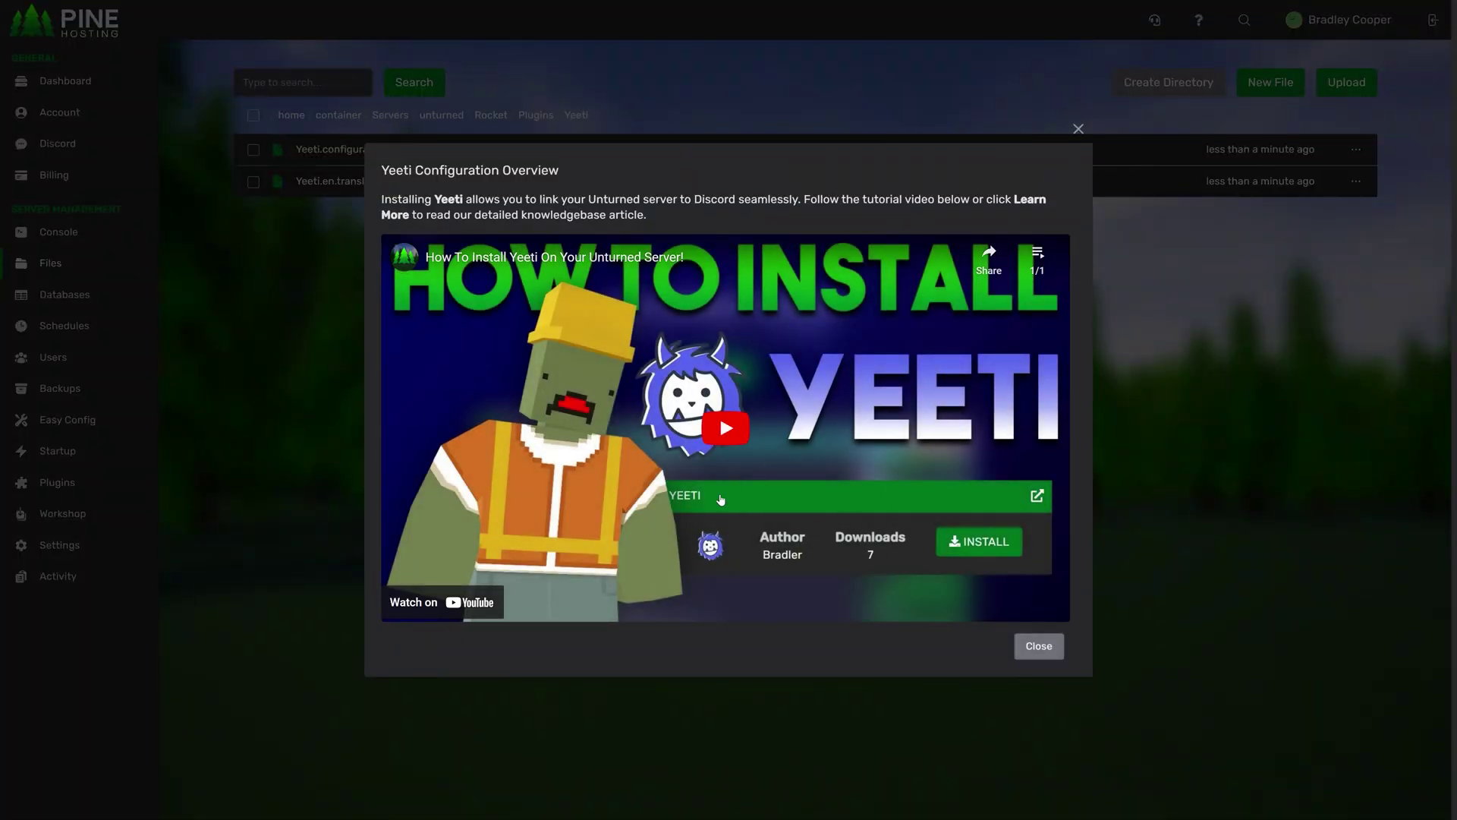
{"action": "left_click", "coordinate": [1078, 128]}
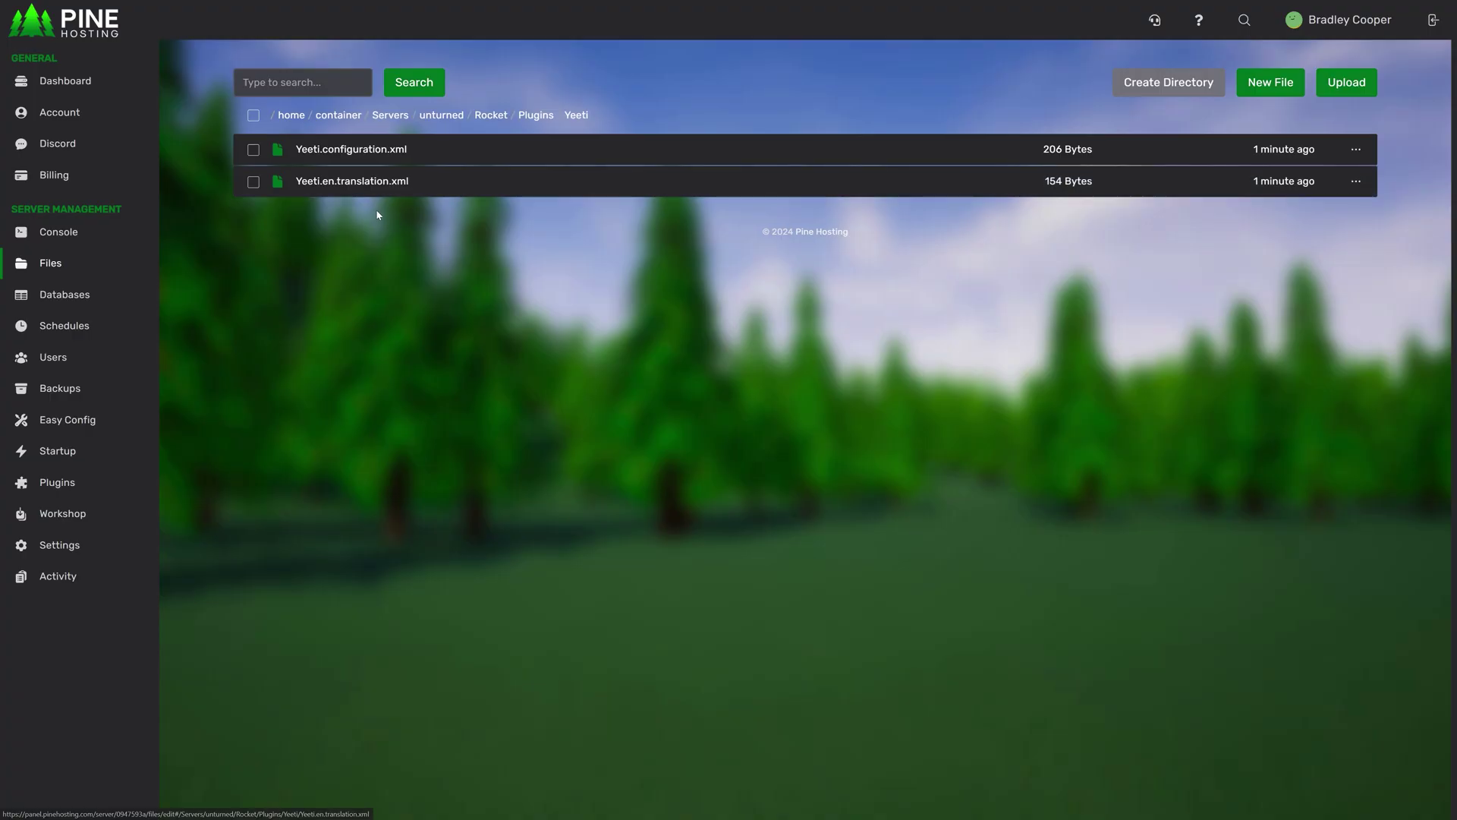
{"action": "left_click", "coordinate": [319, 183]}
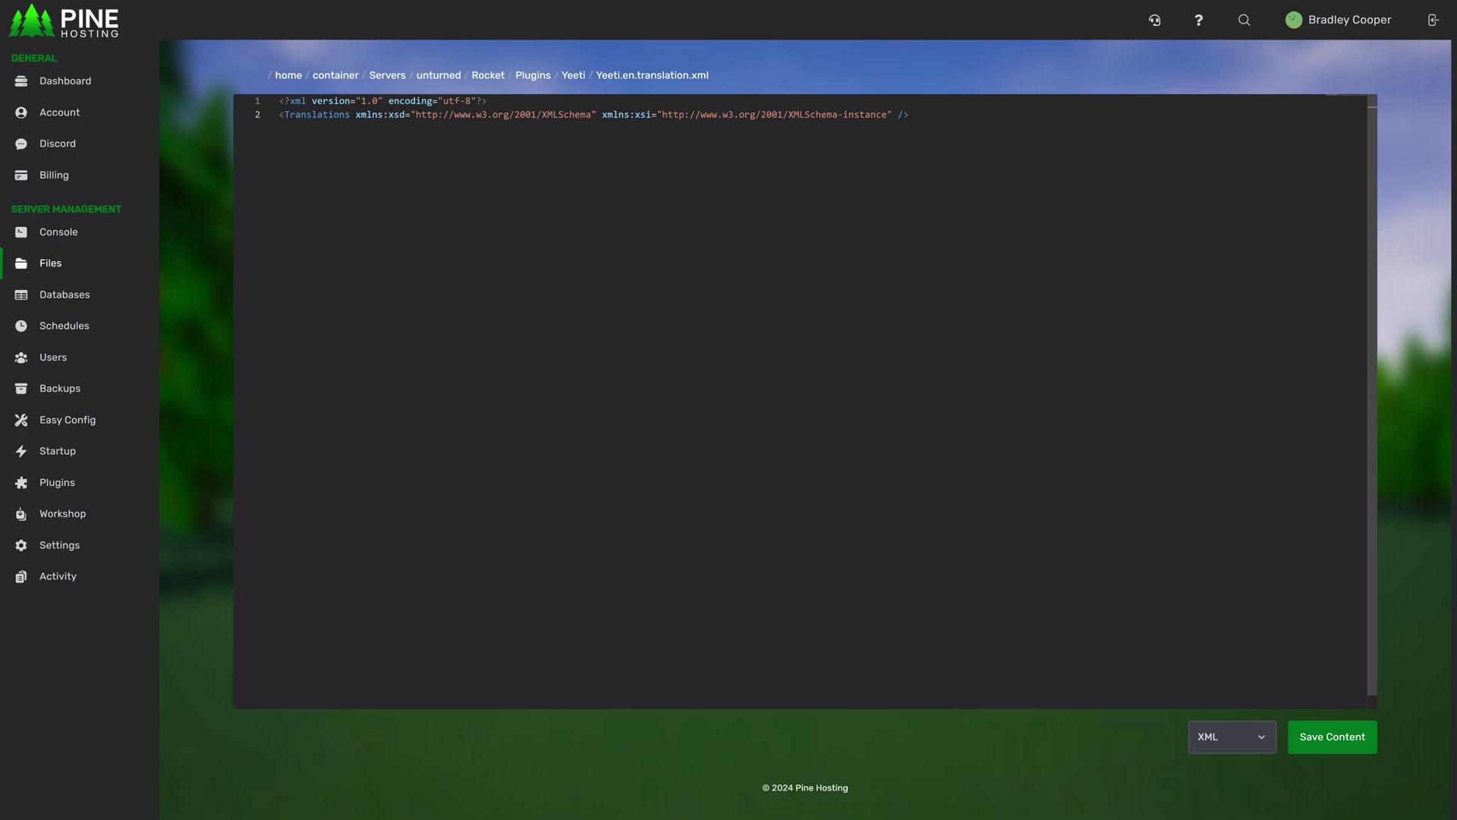
{"action": "left_click", "coordinate": [1196, 23]}
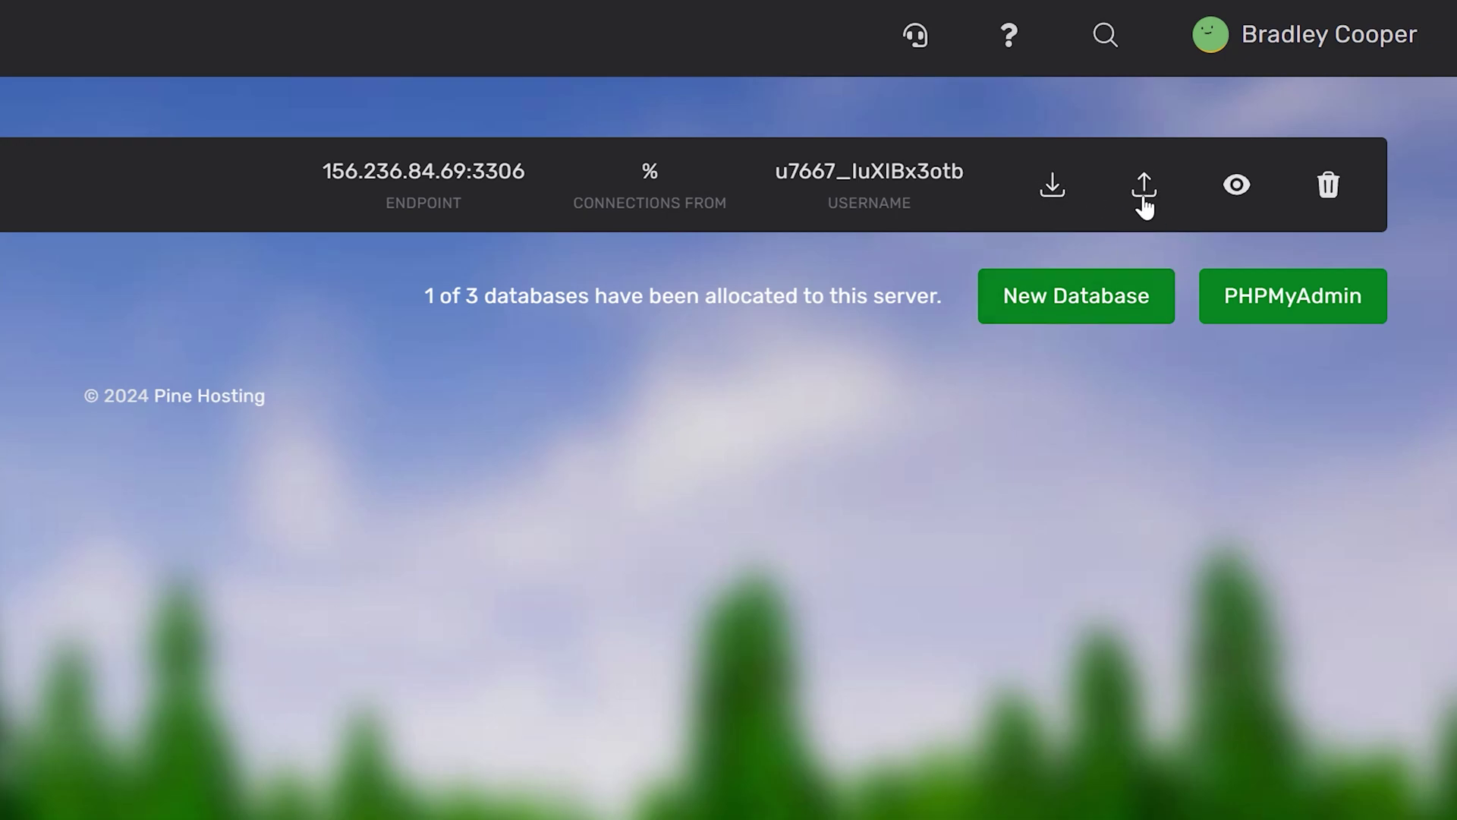
Step: Export s7667_Test to /database/s7667_Test.sql, then move on to the Schedules page
{"action": "left_click", "coordinate": [1144, 190]}
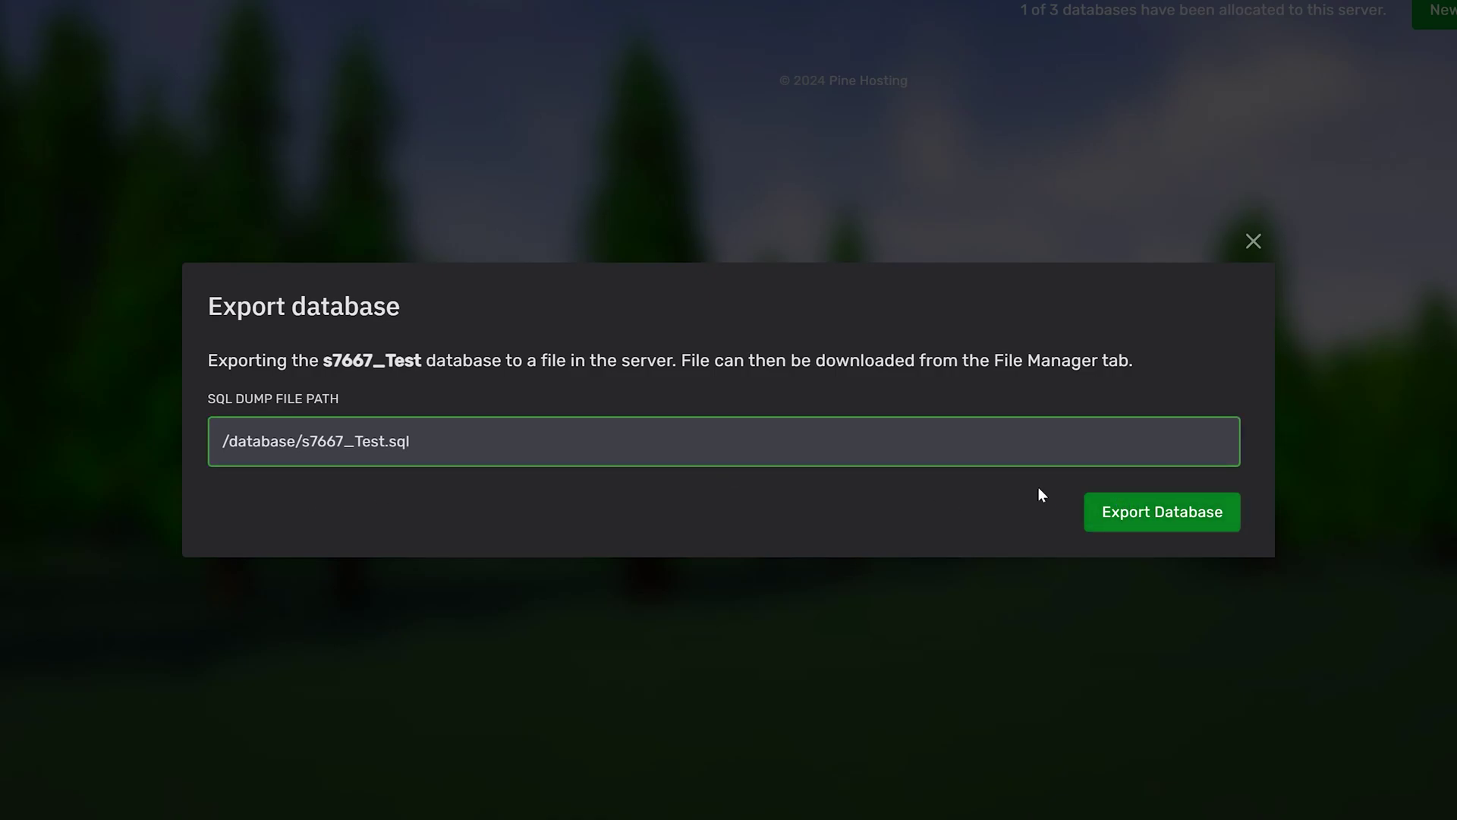
{"action": "left_click", "coordinate": [1172, 513]}
{"action": "left_click", "coordinate": [76, 267]}
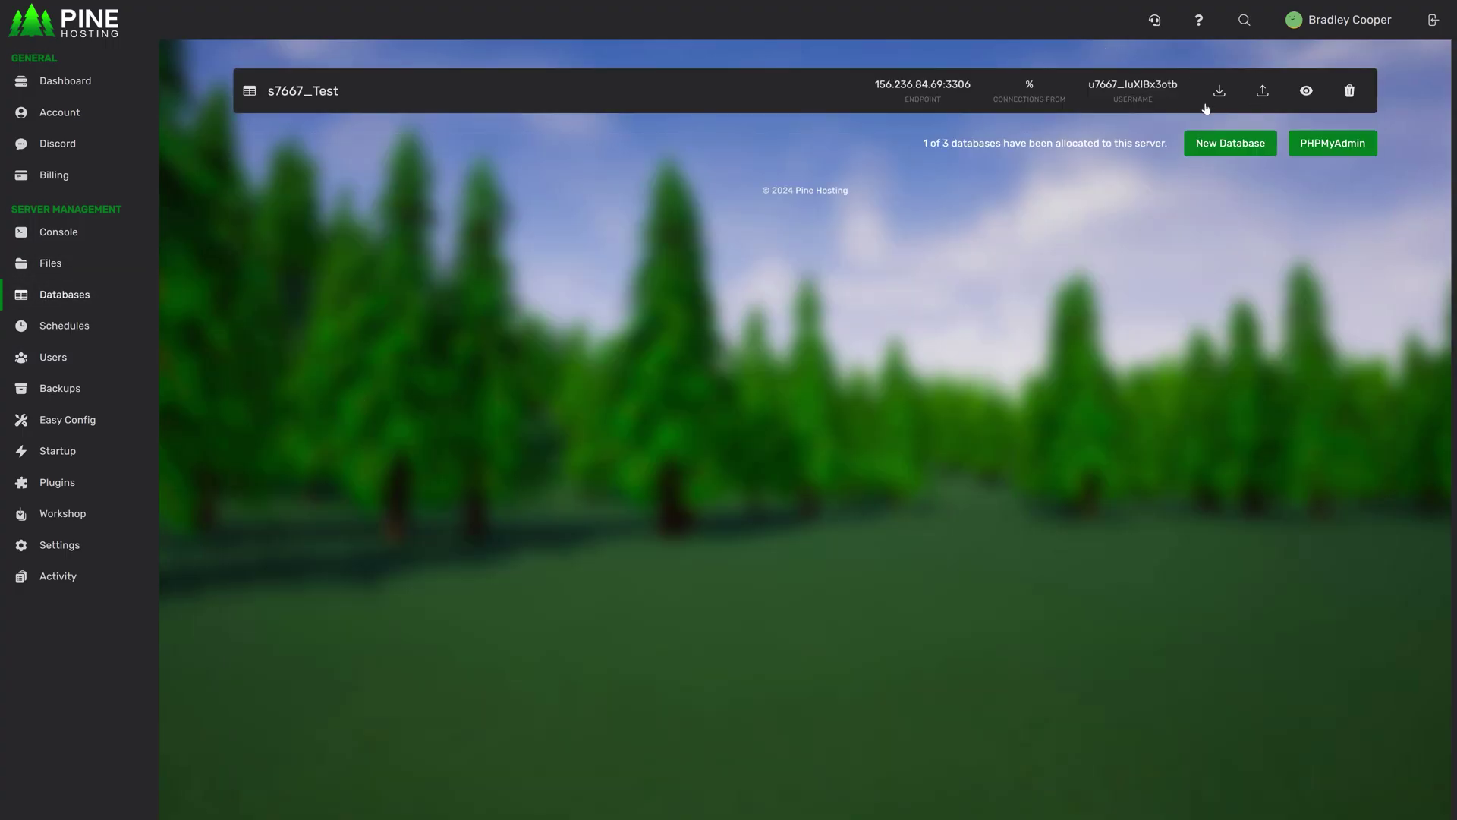
{"action": "left_click", "coordinate": [1219, 92]}
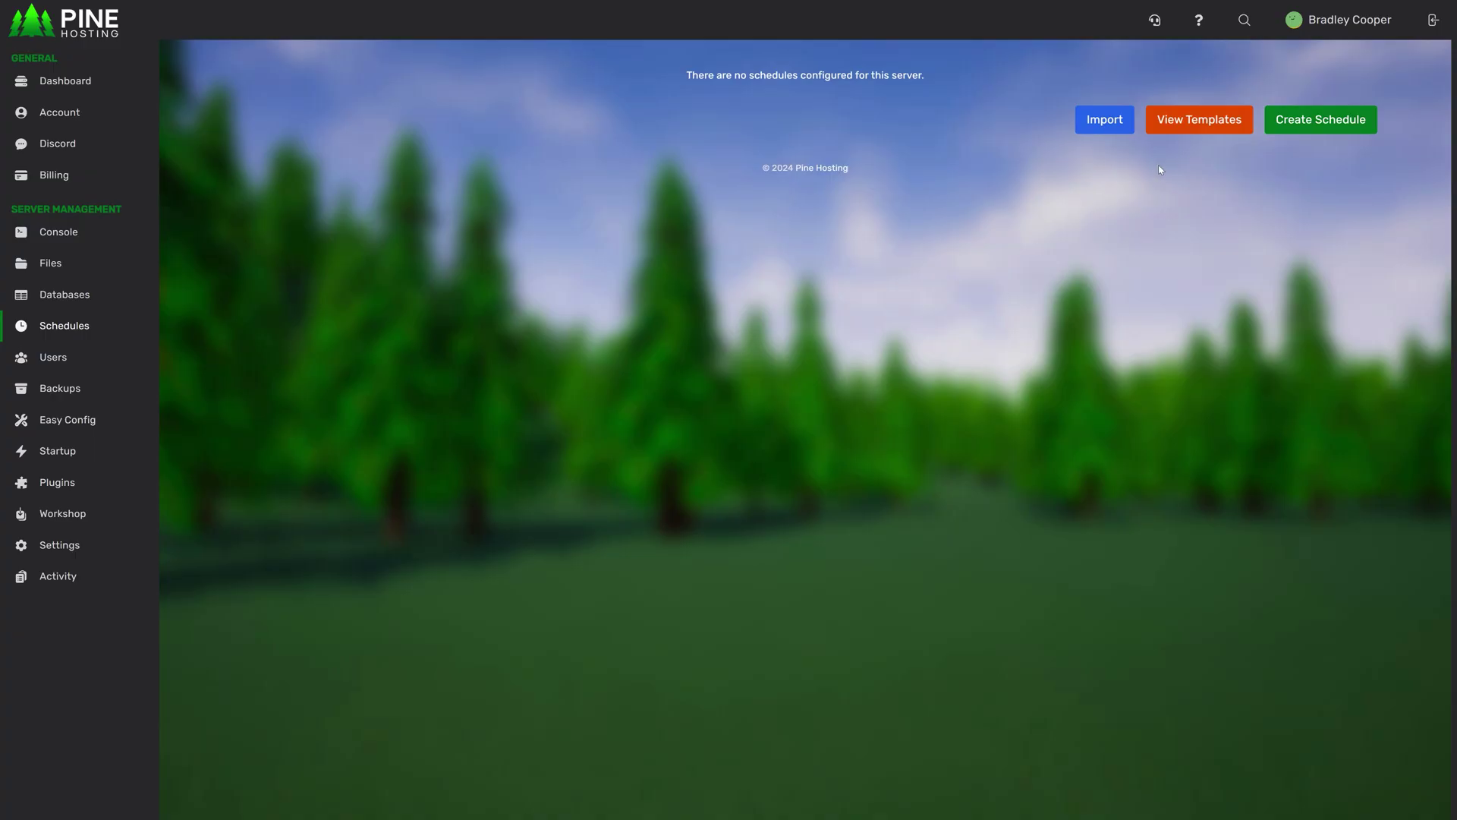
Step: Create a Daily Backup schedule from its template and inspect its backup task without changes
{"action": "left_click", "coordinate": [1170, 124]}
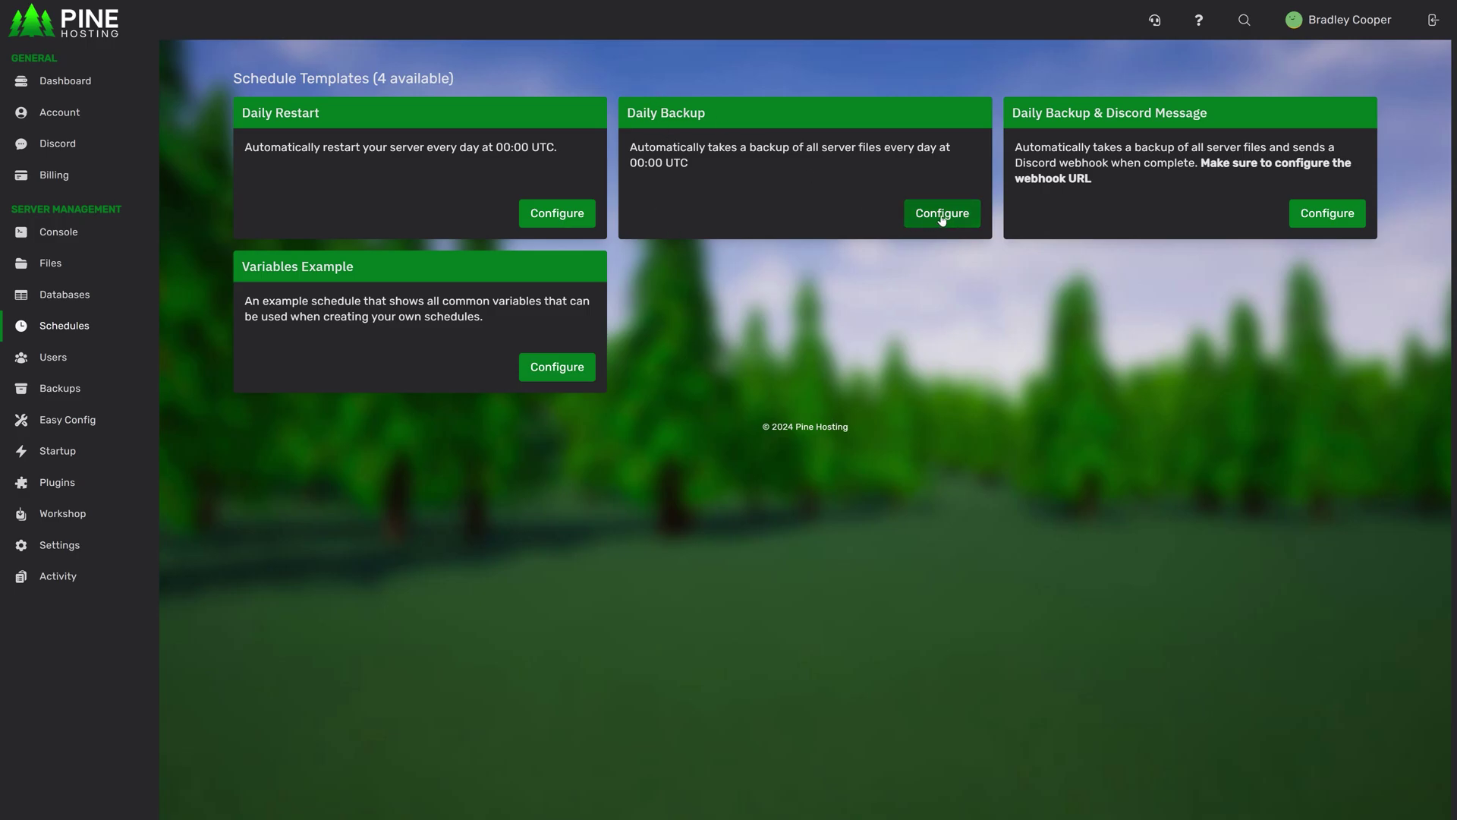
{"action": "left_click", "coordinate": [960, 215]}
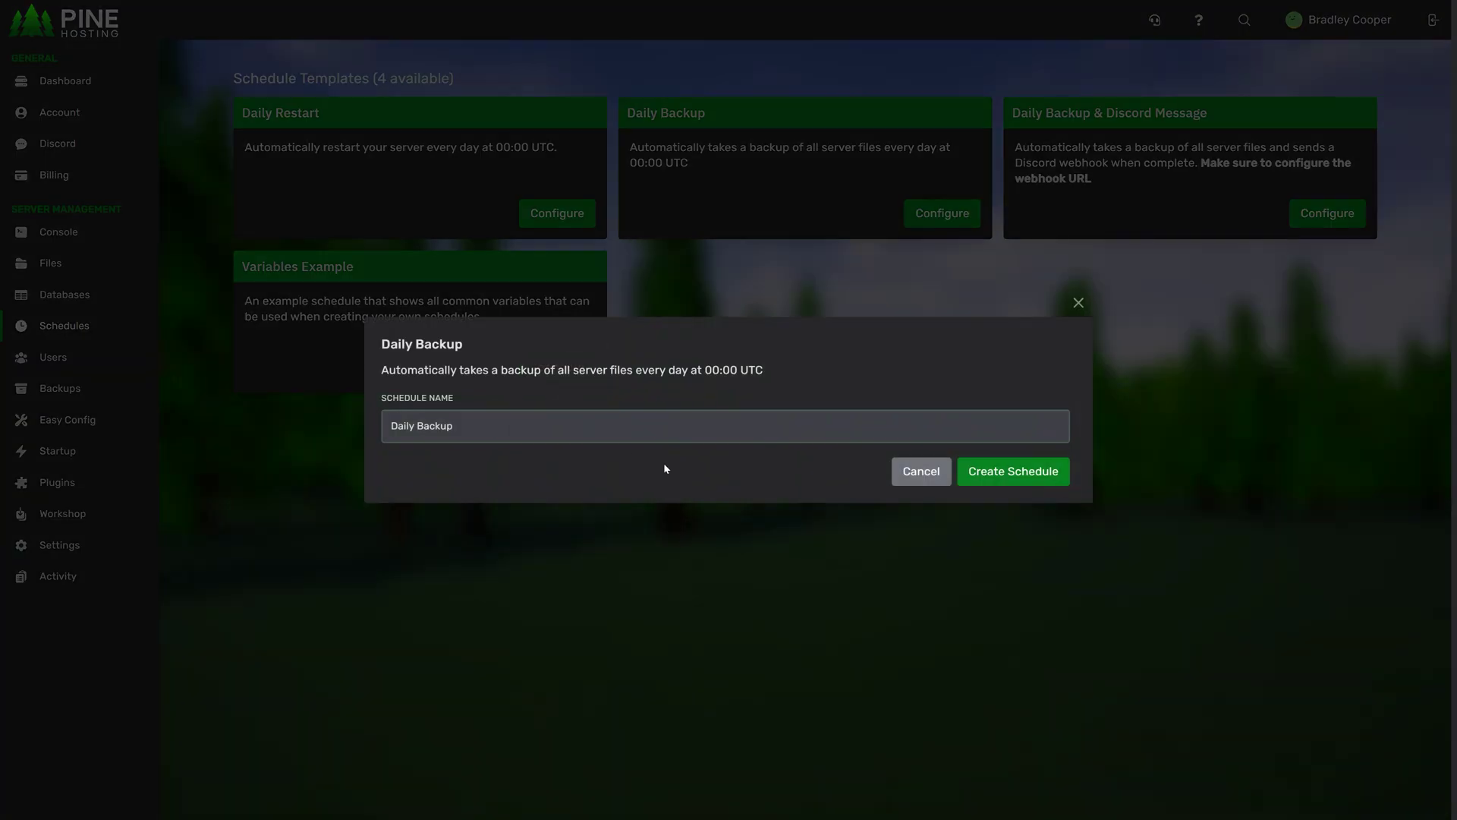
{"action": "left_click", "coordinate": [998, 472]}
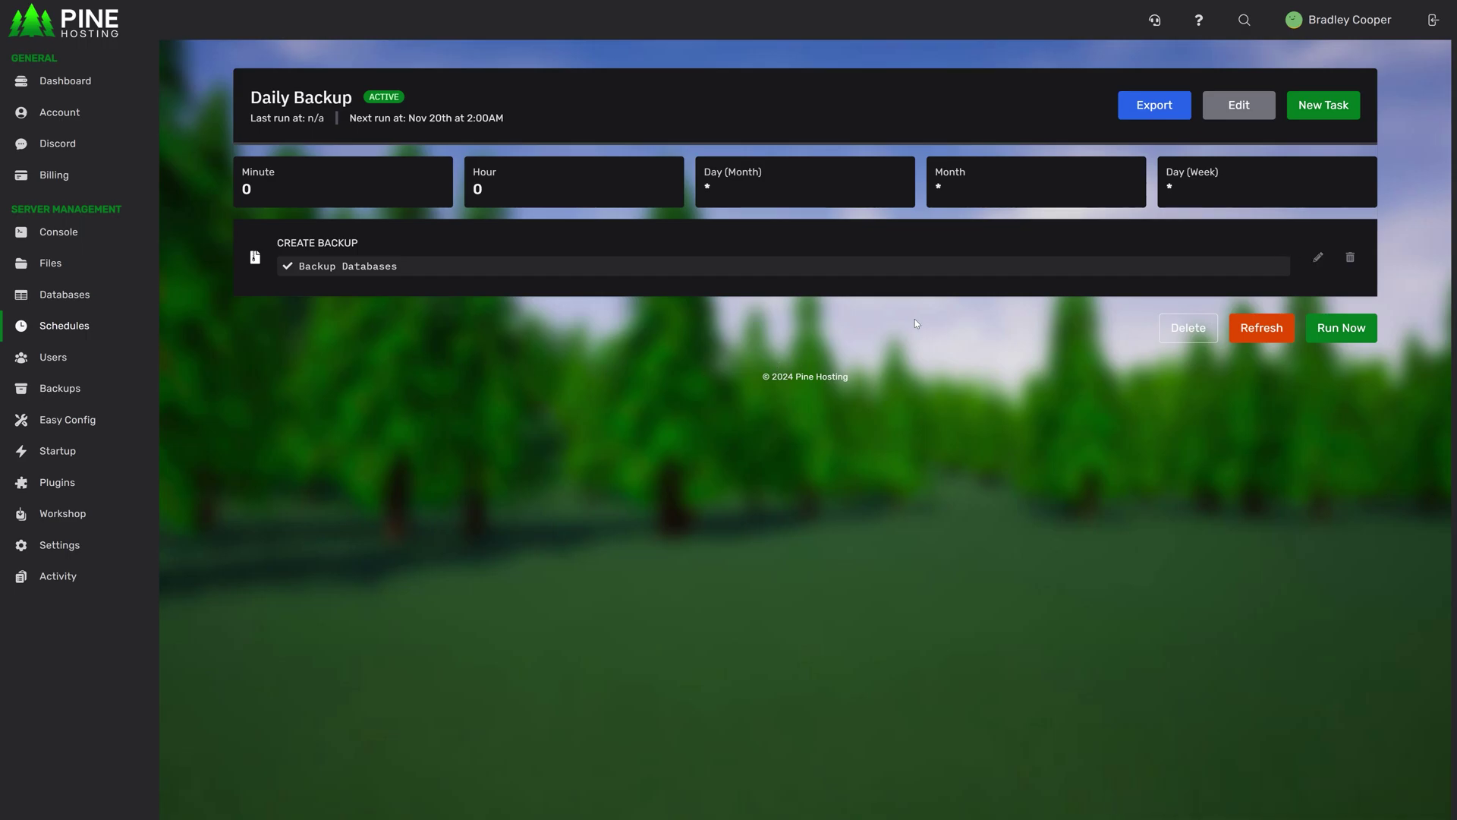
{"action": "left_click", "coordinate": [1317, 260]}
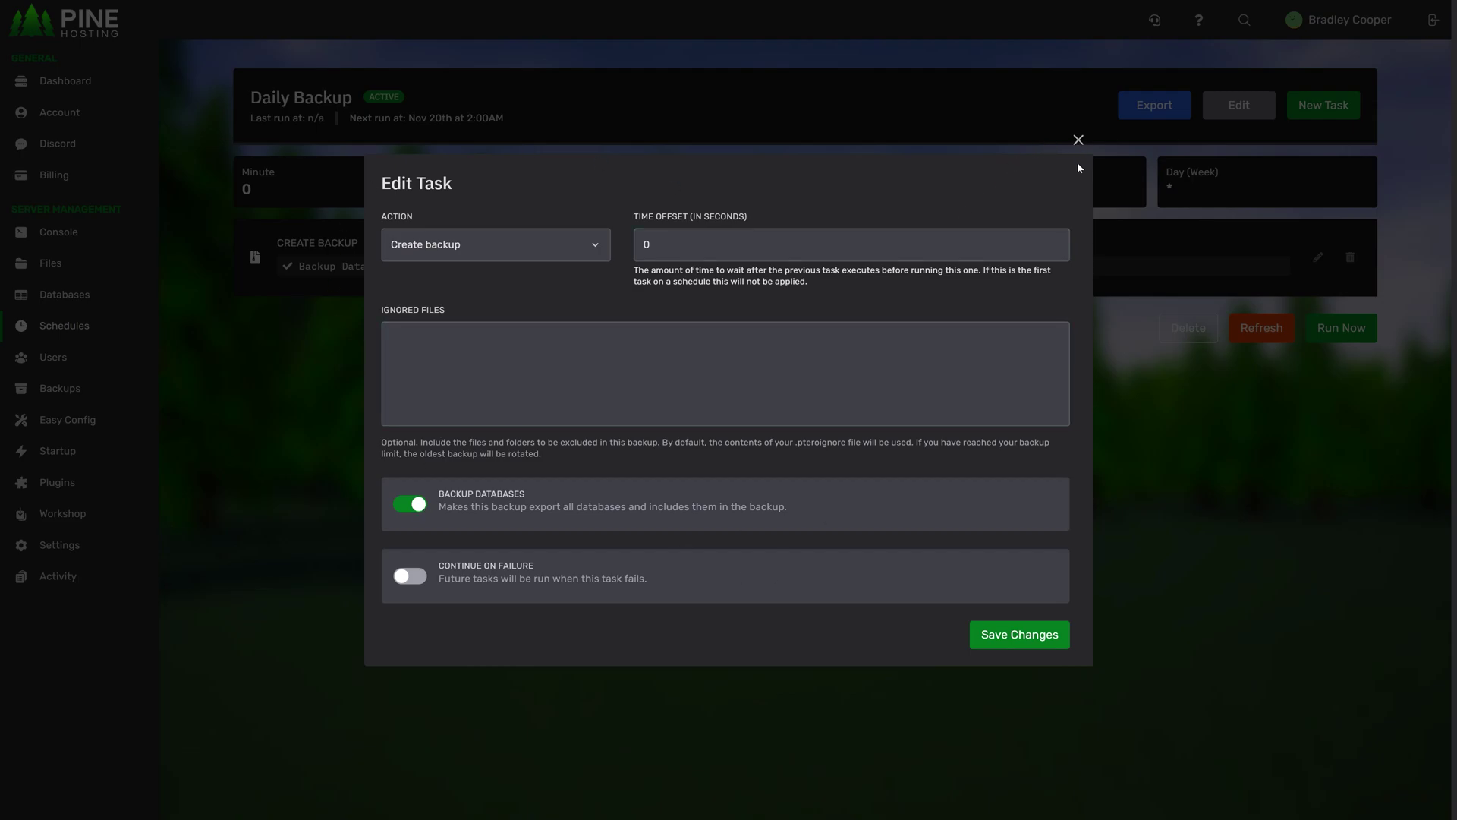
{"action": "left_click", "coordinate": [1077, 140]}
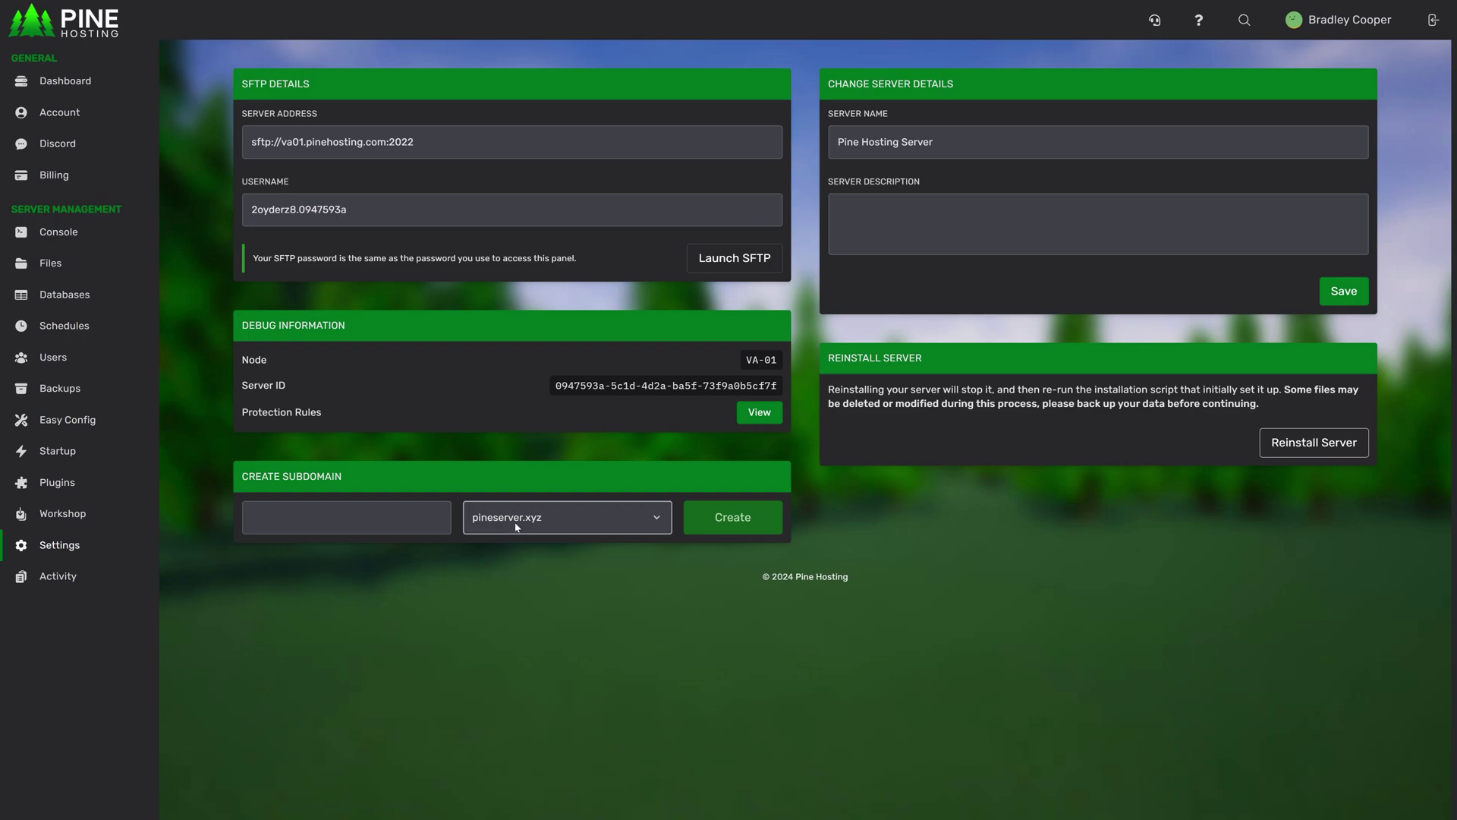
Step: Create the subdomain 'pinevideo' under pineserver.xyz for the server
{"action": "left_click", "coordinate": [346, 516]}
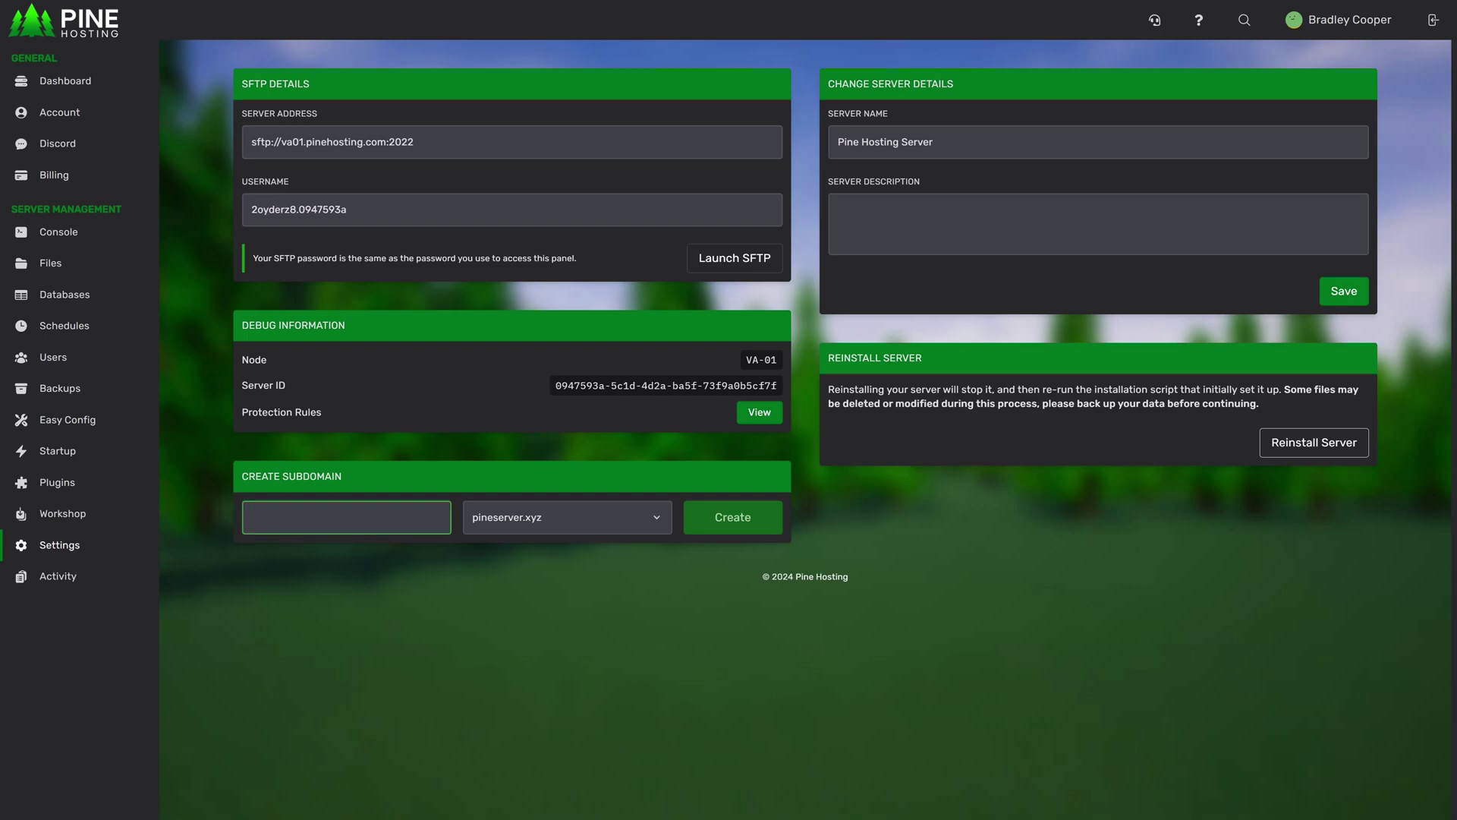
{"action": "type", "text": "pinevideo"}
{"action": "left_click", "coordinate": [717, 506]}
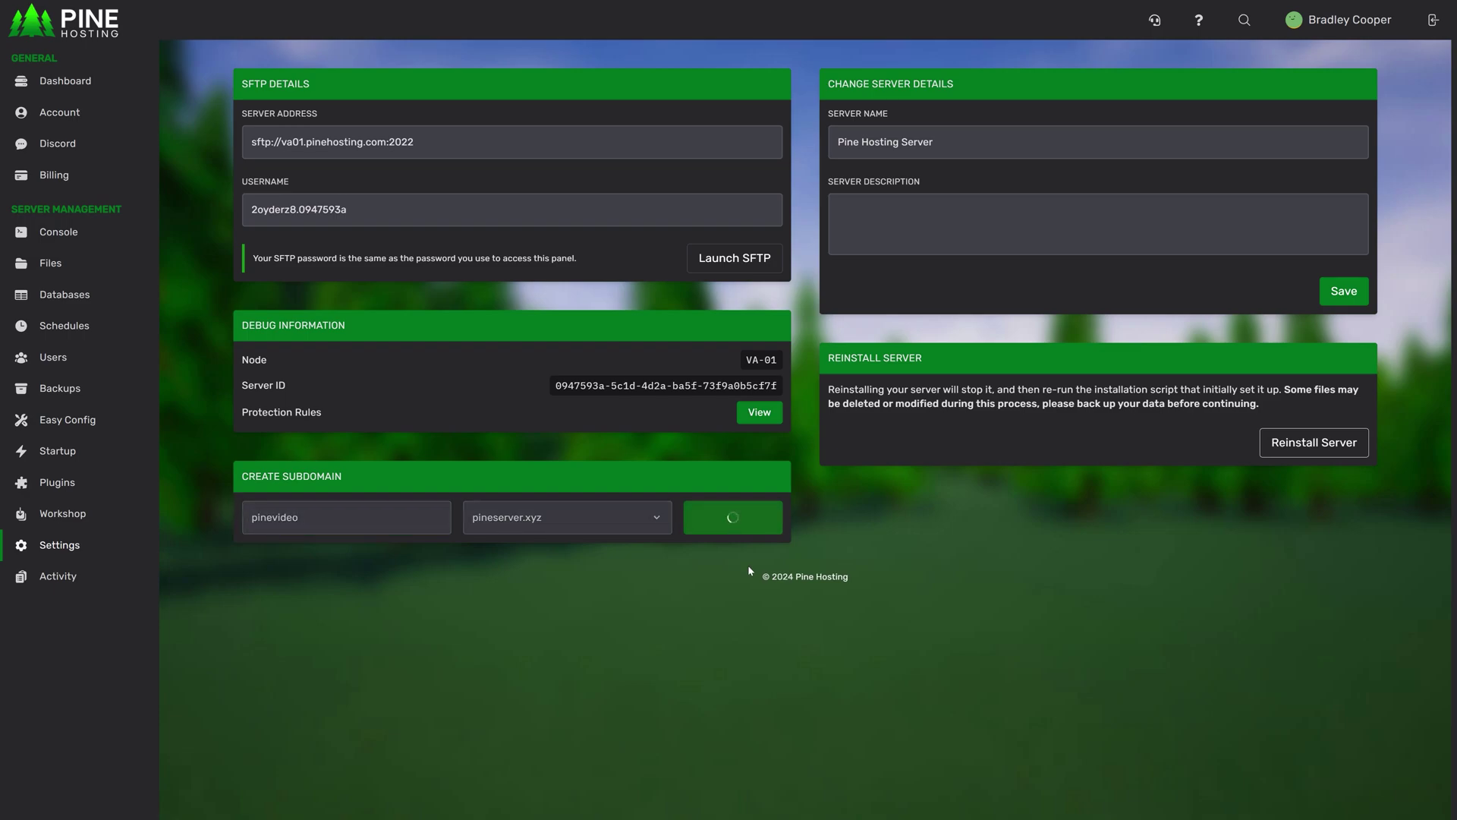